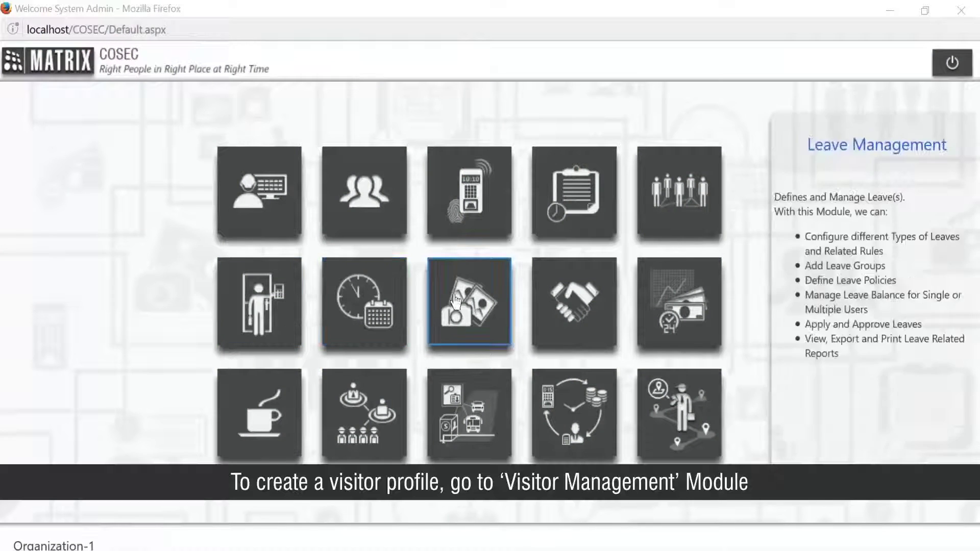
Start a new record in Visitor Management's Visitor Profile.
mouse_move(574, 303)
left_click(570, 308)
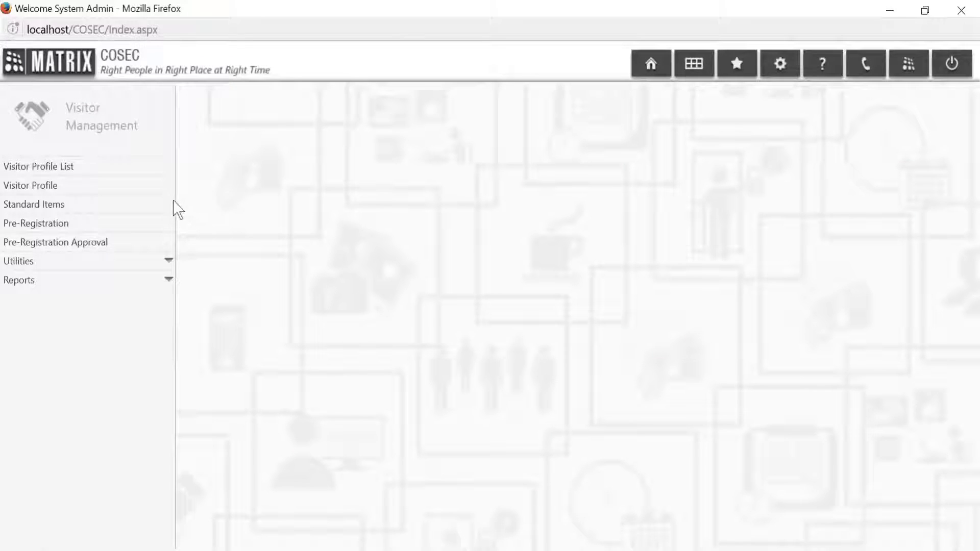
left_click(156, 192)
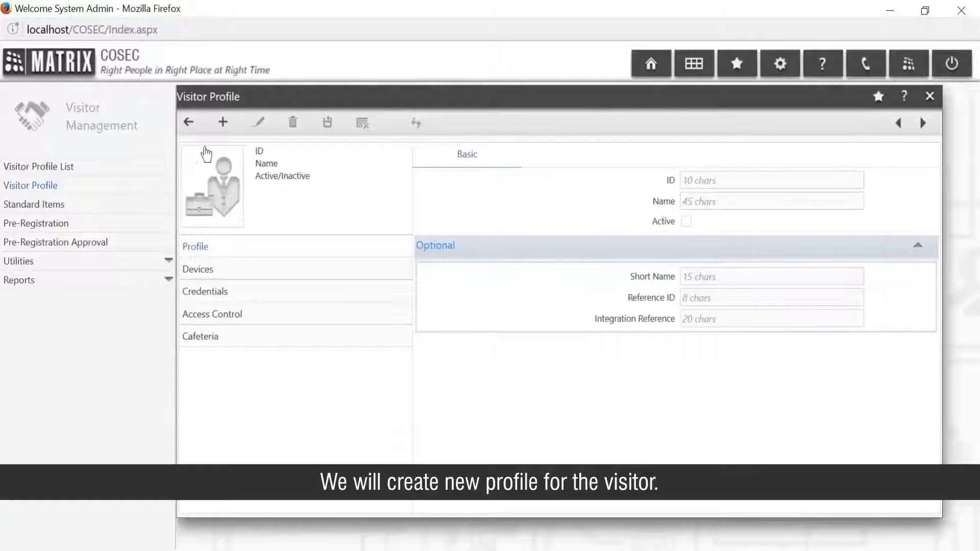
left_click(223, 130)
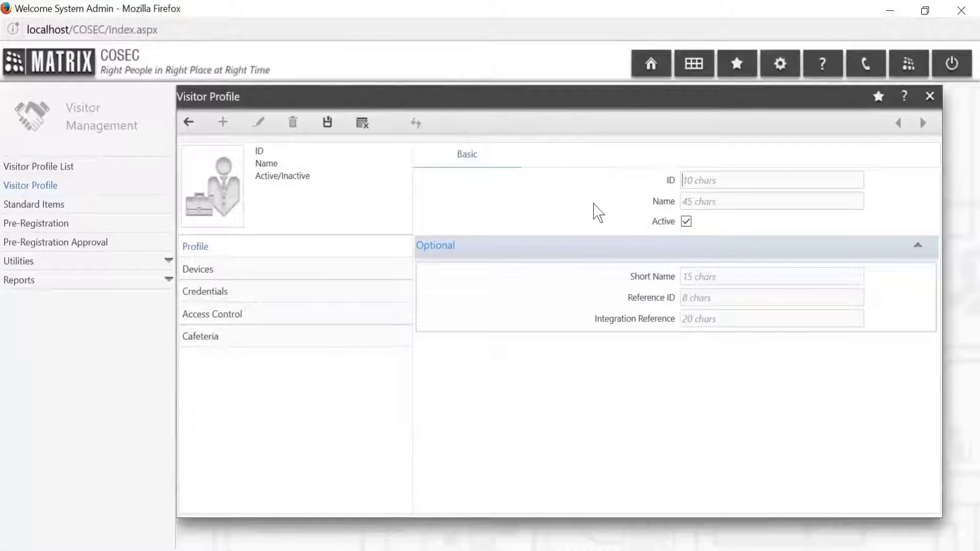
type("V")
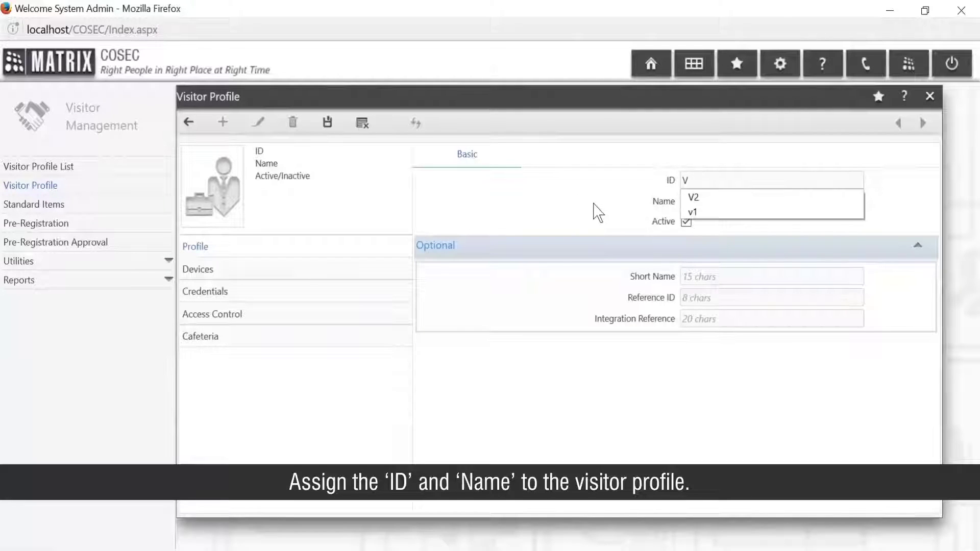
type("2")
Accept visitor ID V2 and move to the name, dismissing past-name suggestions.
key("Tab")
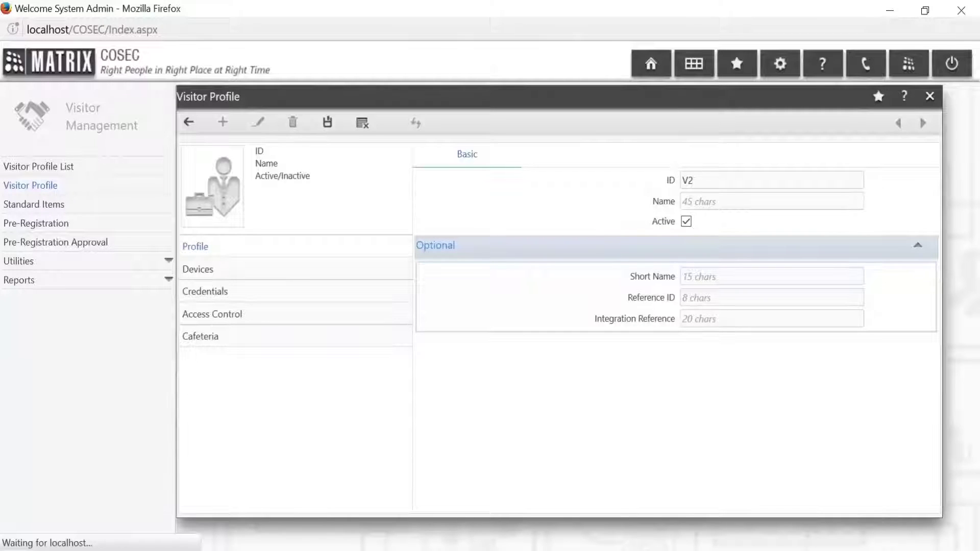
type("8")
key("Down")
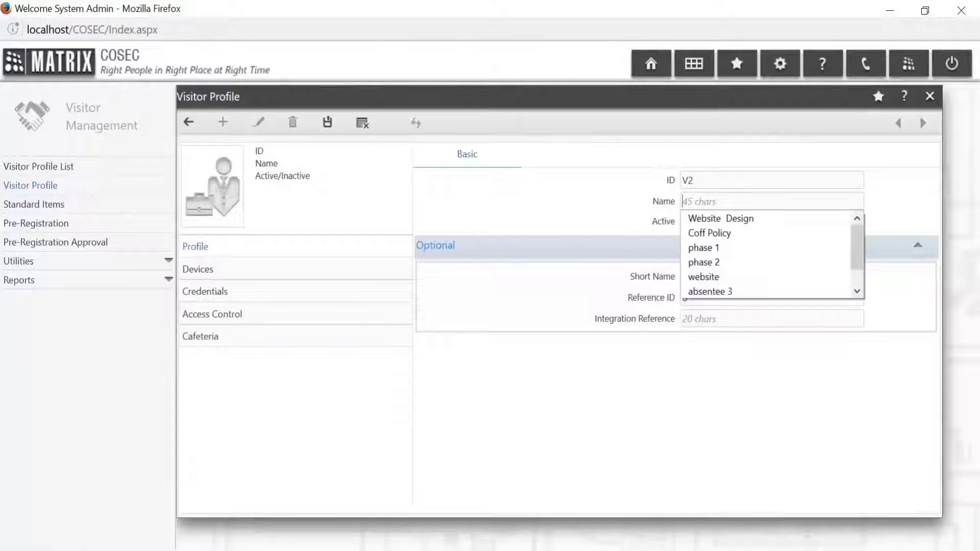
key("Down")
key("Escape")
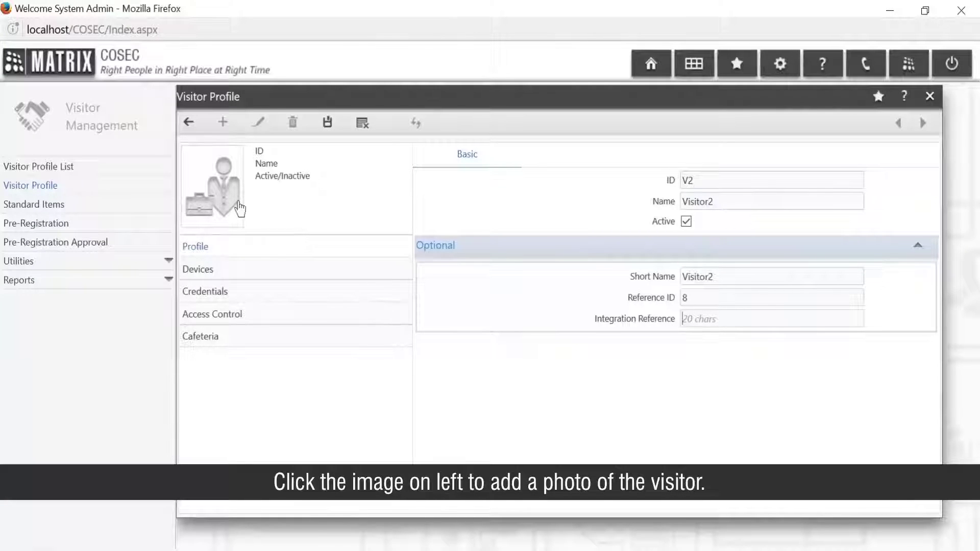
Upload 27ed091.jpg from the desktop as Visitor2's profile photo.
left_click(215, 190)
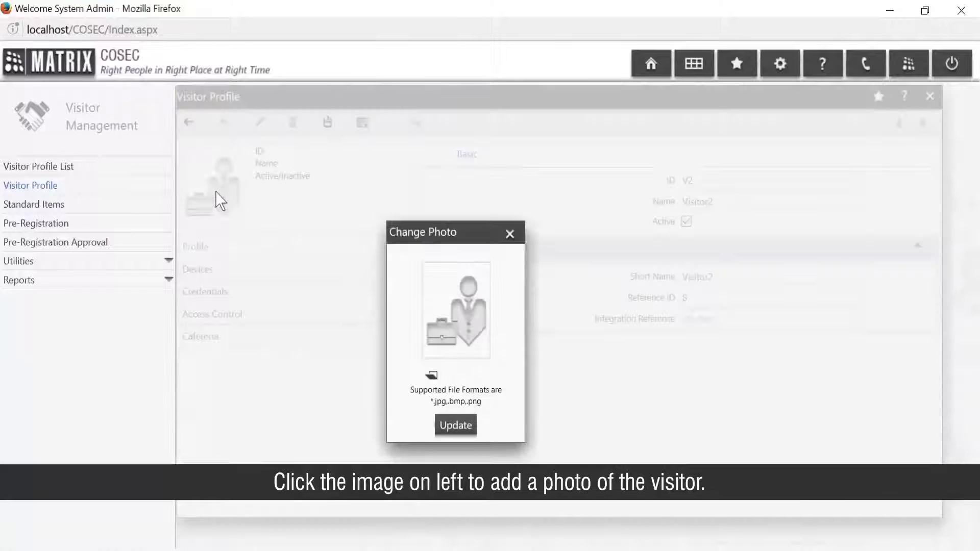
left_click(434, 378)
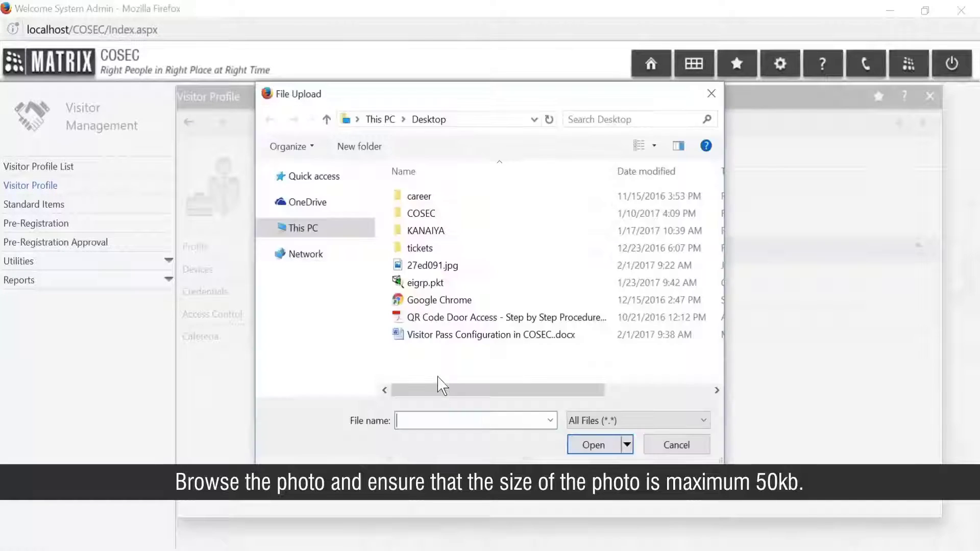
left_click(423, 273)
double_click(422, 274)
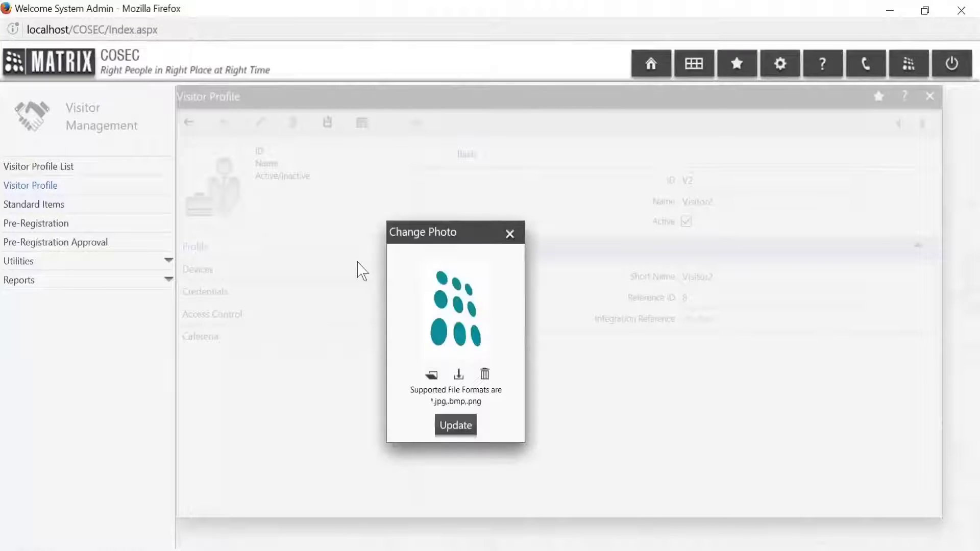
left_click(456, 428)
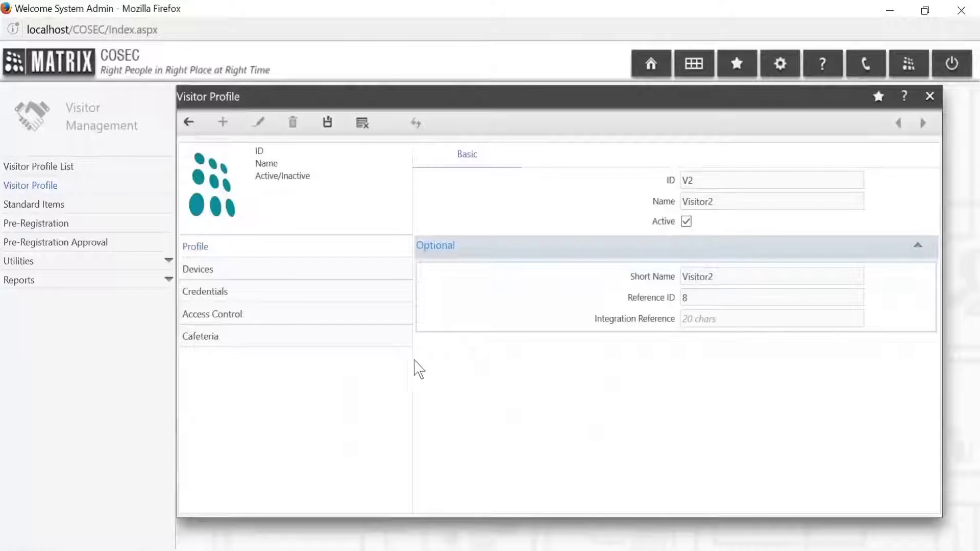
left_click(392, 278)
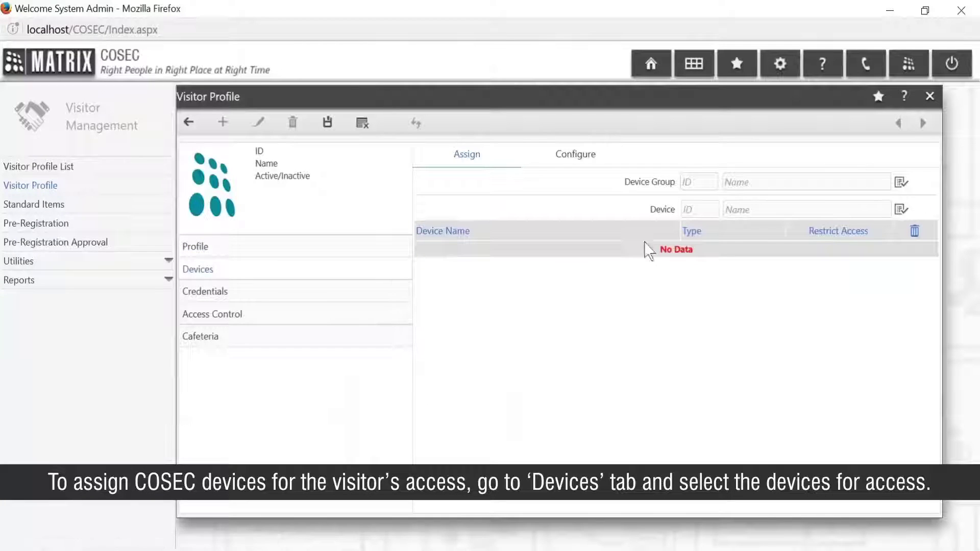
Assign Door V3-Device-2 to V2 with Restrict Access left off, and save.
left_click(901, 211)
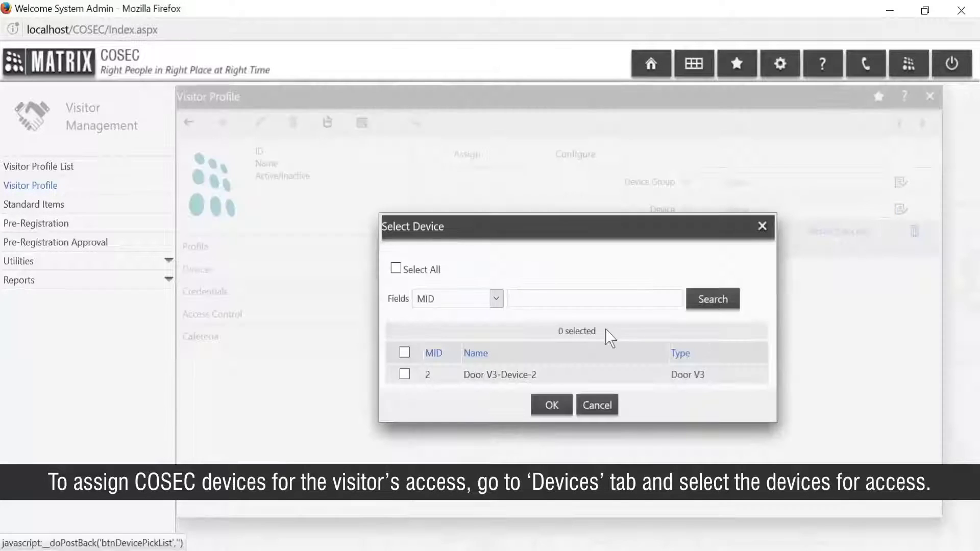
left_click(405, 354)
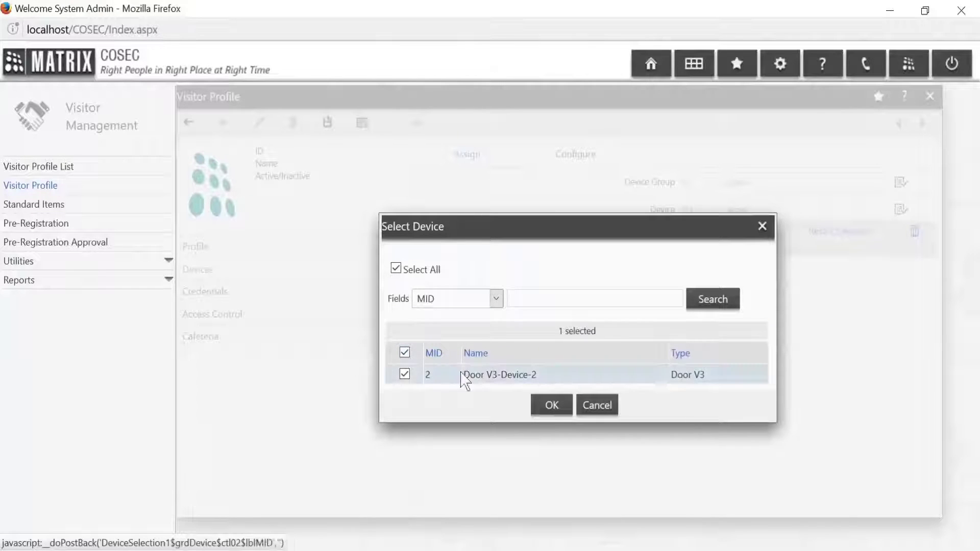
left_click(552, 405)
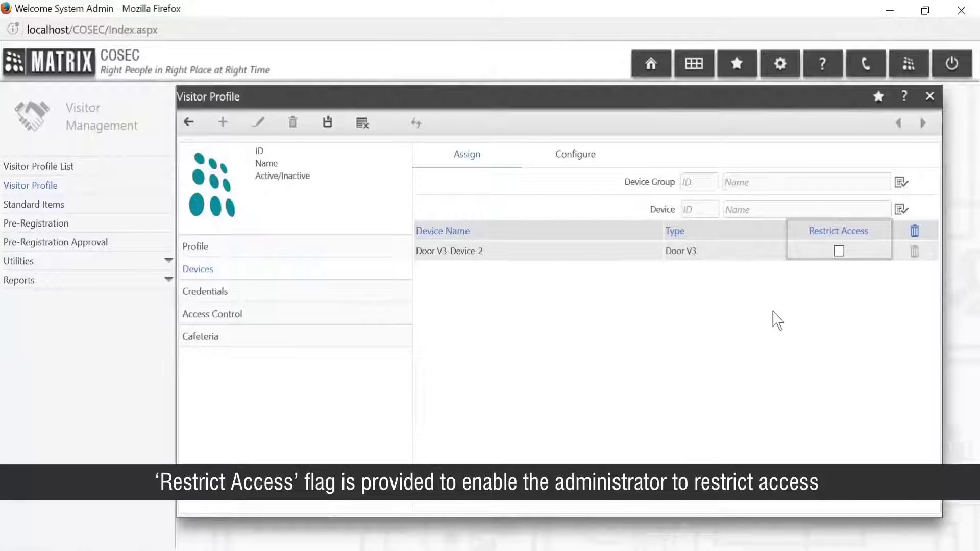
left_click(839, 252)
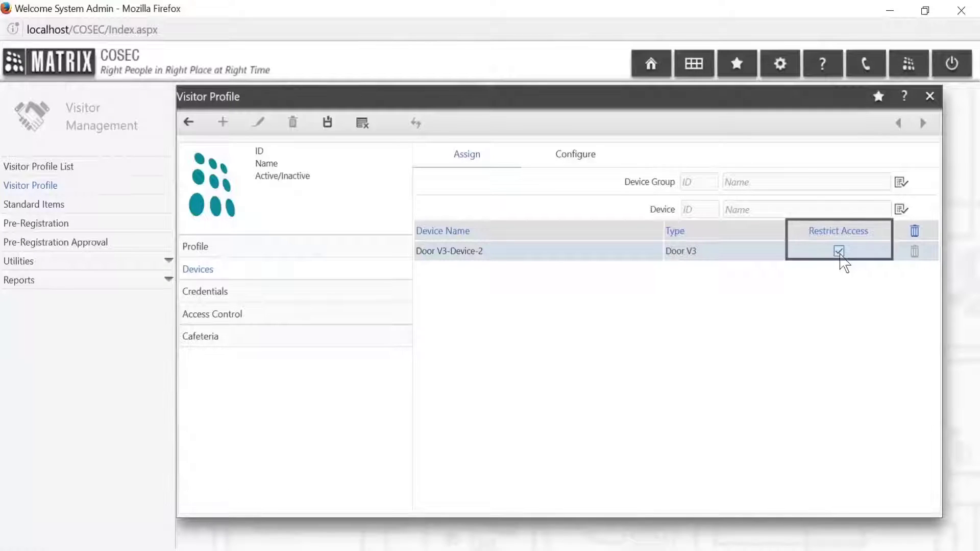
left_click(839, 251)
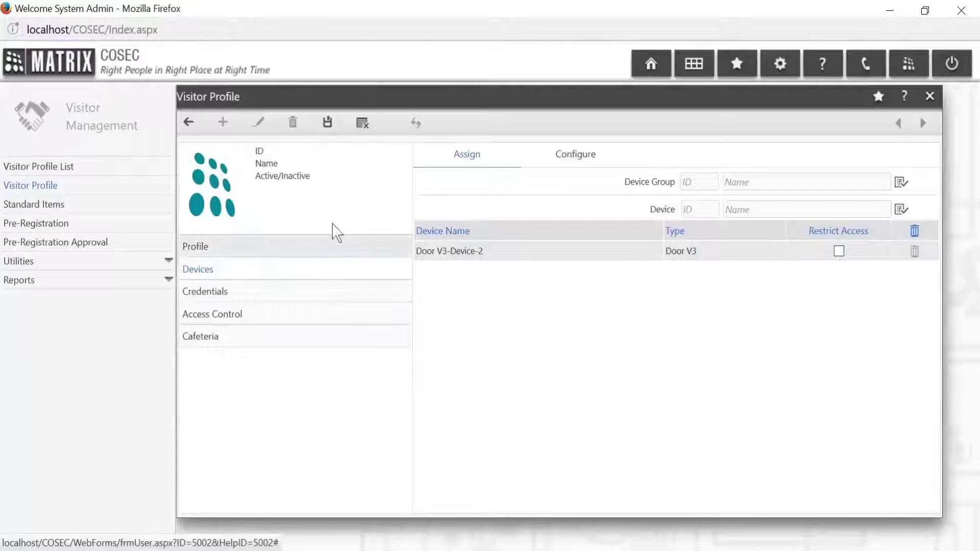
left_click(327, 122)
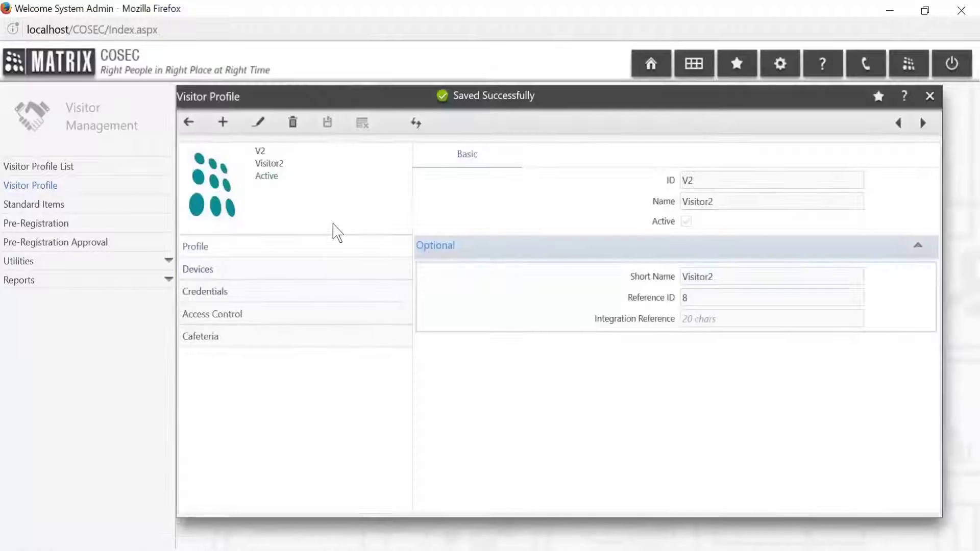
Enroll a Read Only Card credential for V2 on Door V3-Device-2.
left_click(364, 301)
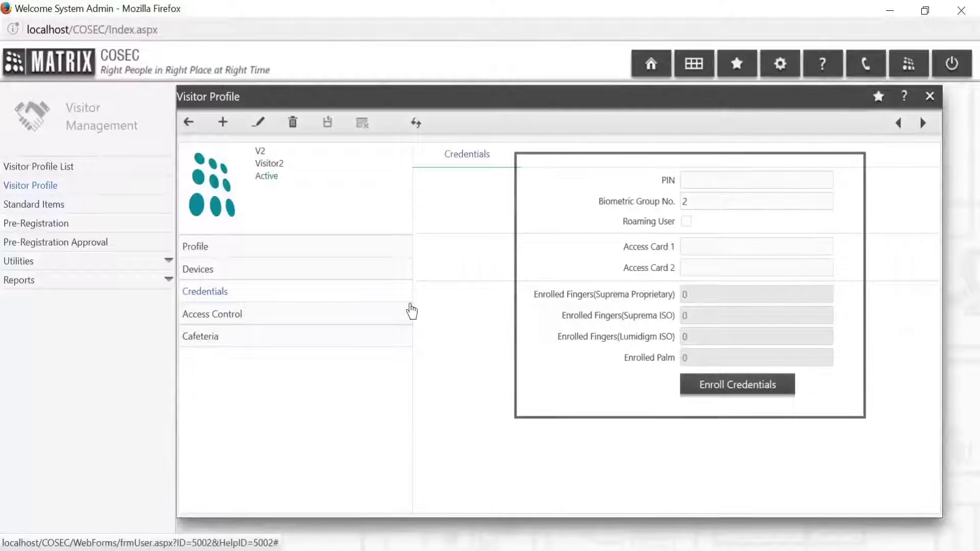
left_click(725, 383)
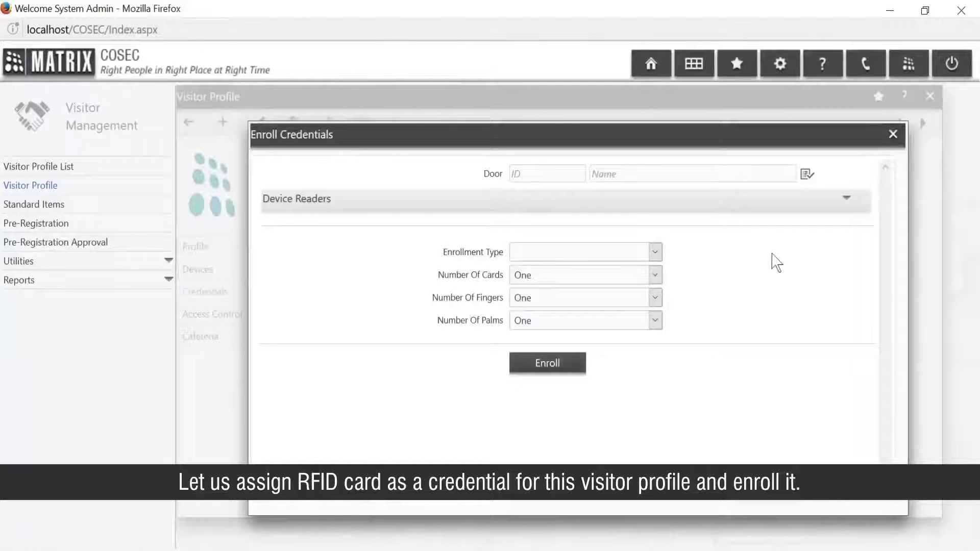
left_click(805, 181)
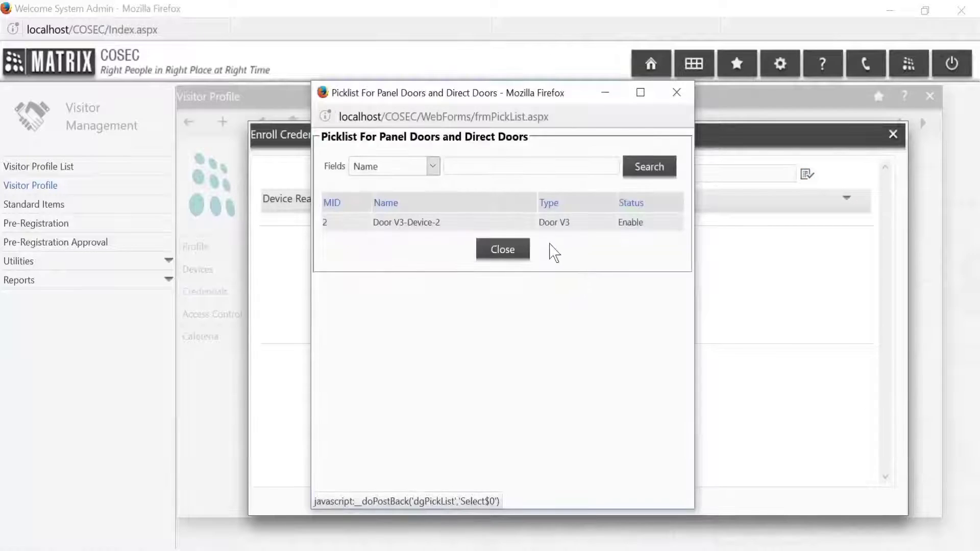
left_click(547, 224)
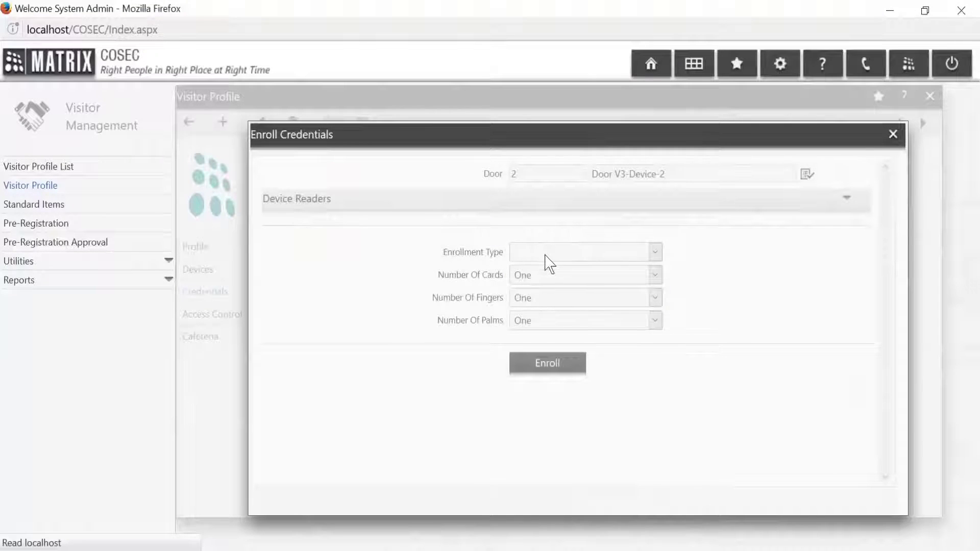
left_click(655, 253)
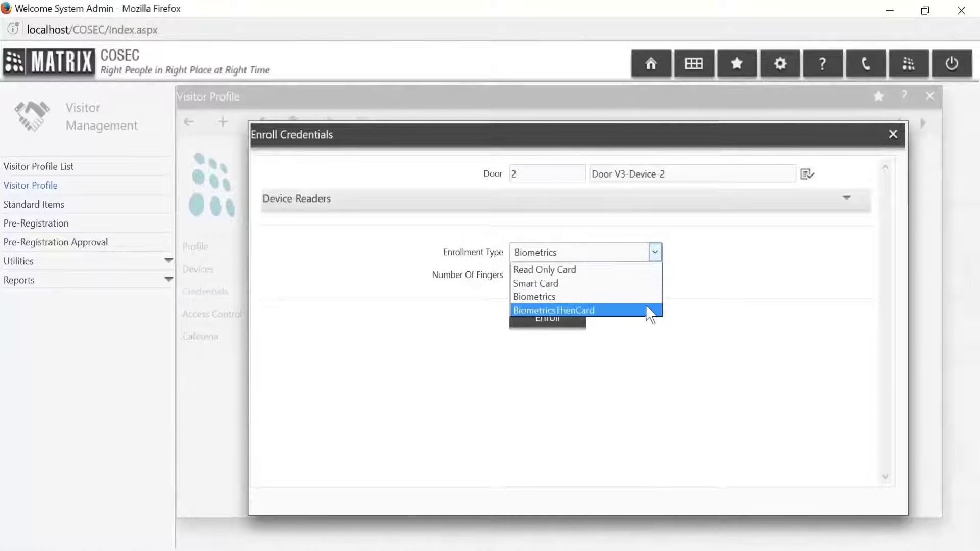
left_click(640, 272)
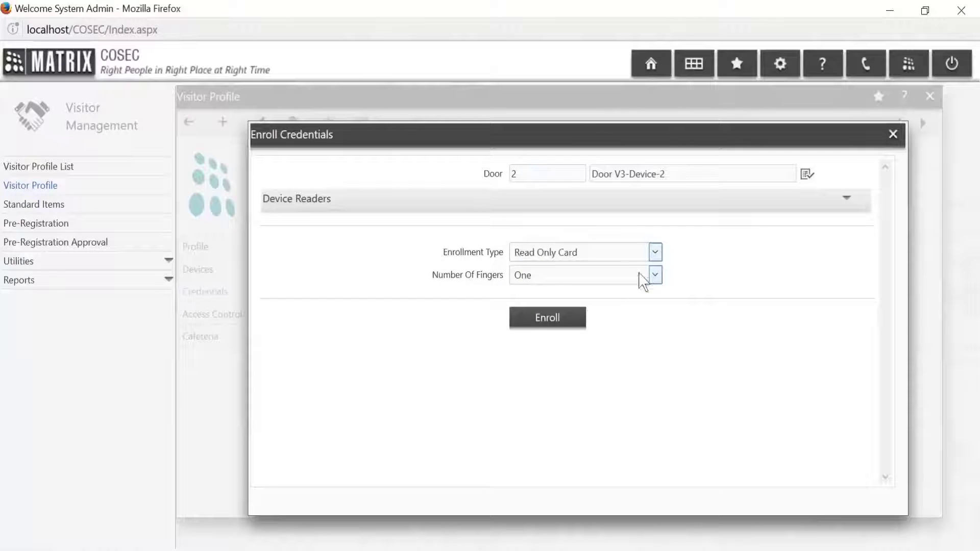
left_click(571, 311)
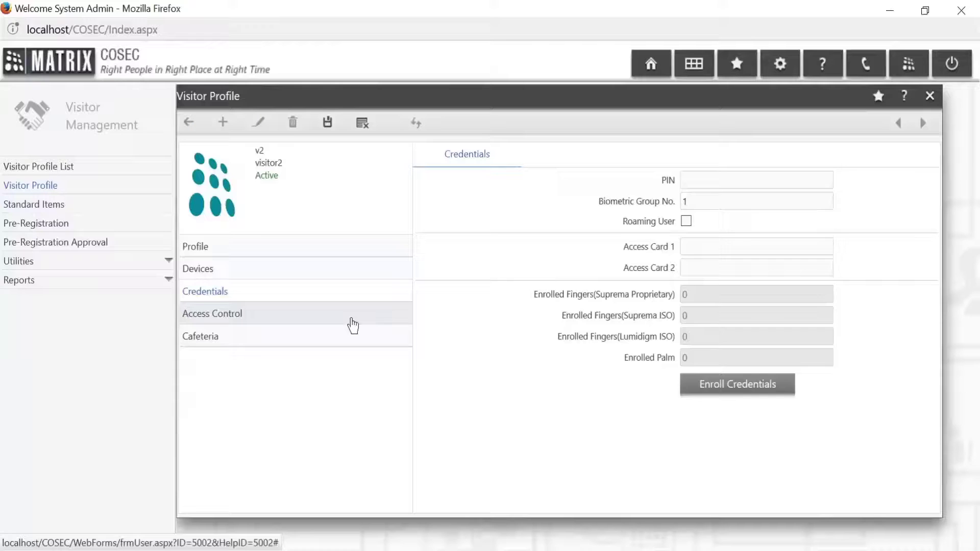
left_click(353, 325)
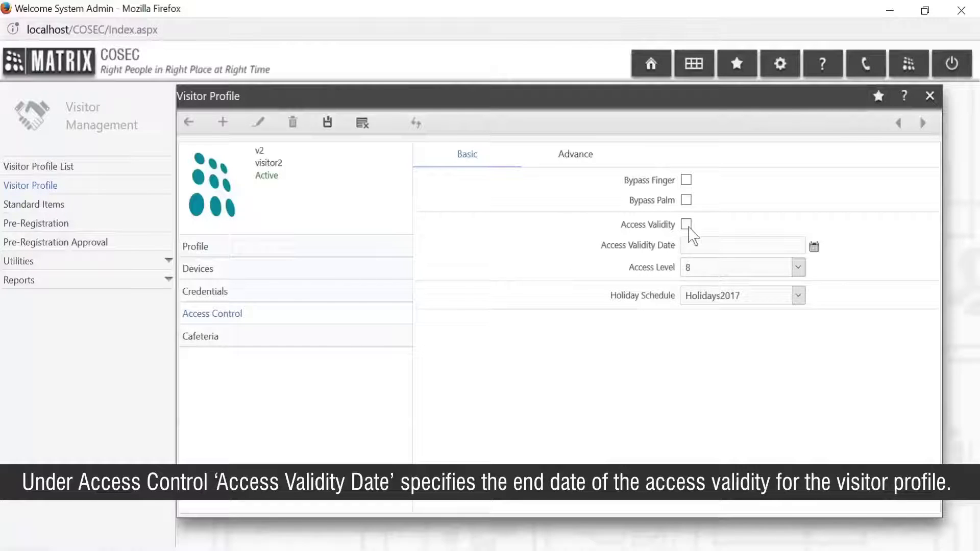
Enable V2's access validity with end date 07/02/2017 and save.
left_click(687, 225)
left_click(814, 252)
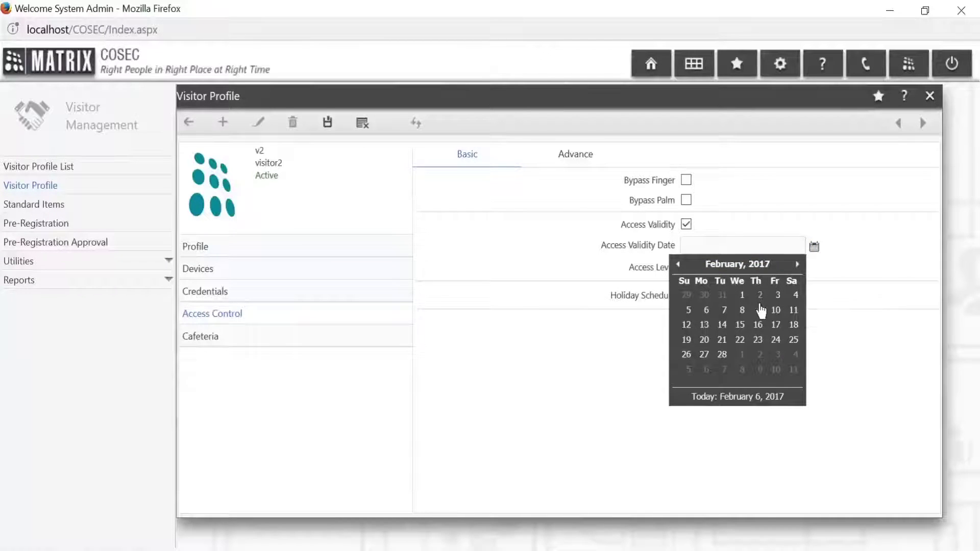
left_click(724, 310)
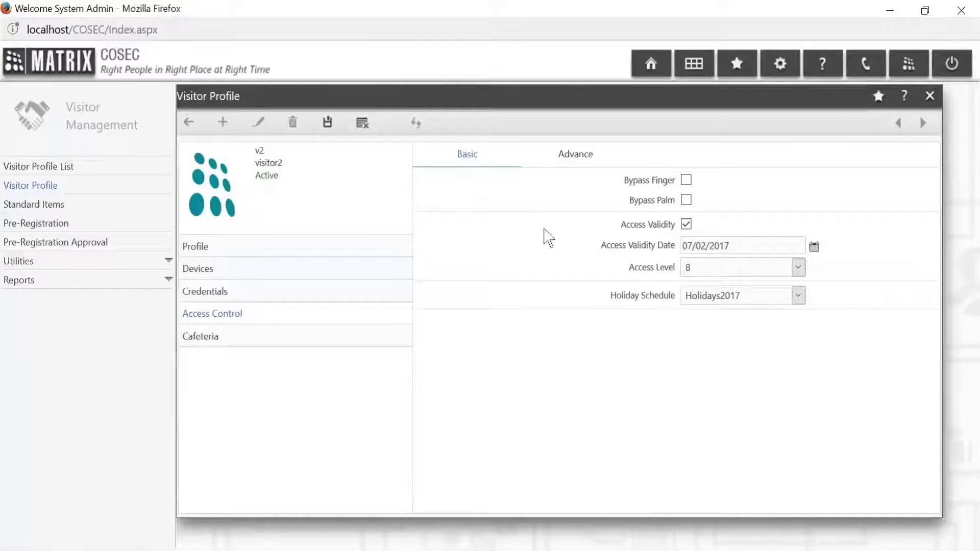
left_click(327, 123)
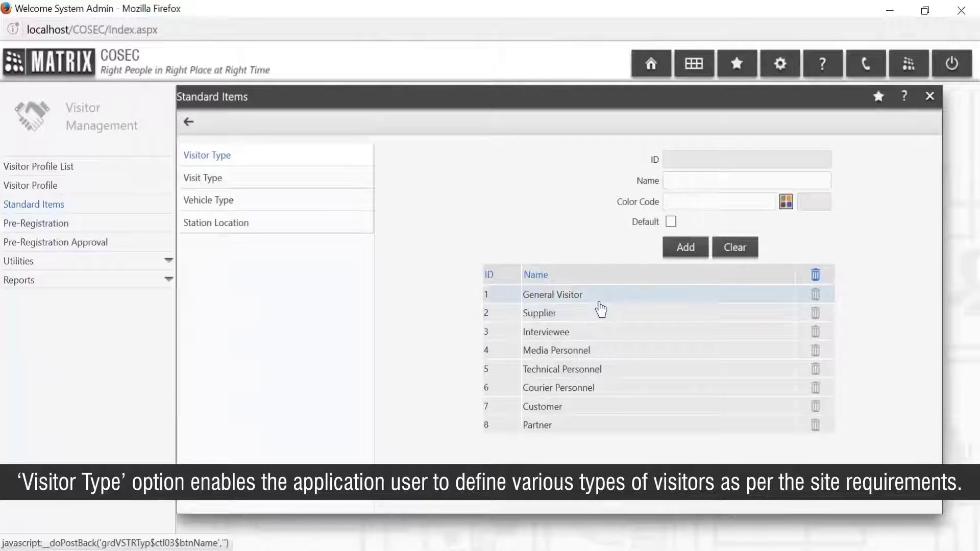
Review General Visitor, visit types Personal and Official, and vehicle types 2-Wheeler, 4-Wheeler, None.
left_click(600, 301)
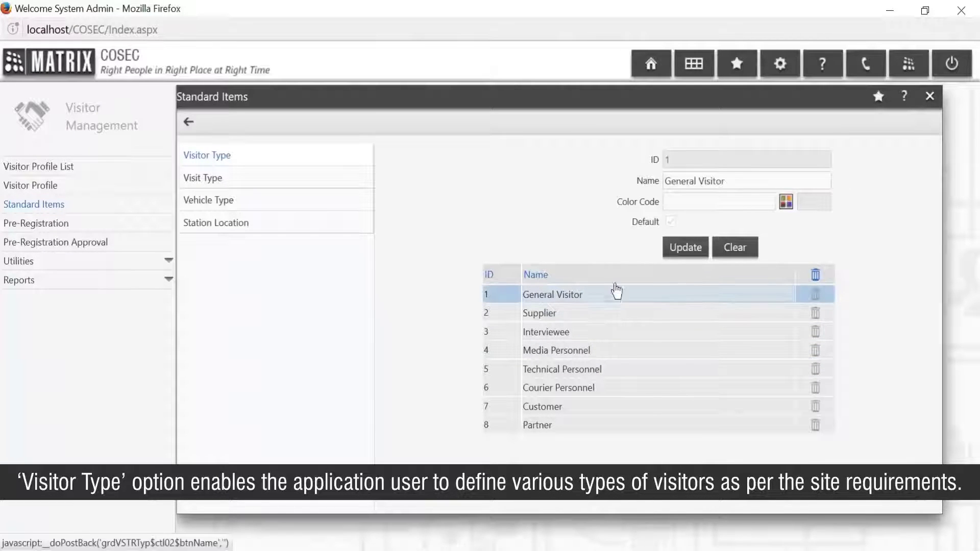
left_click(298, 188)
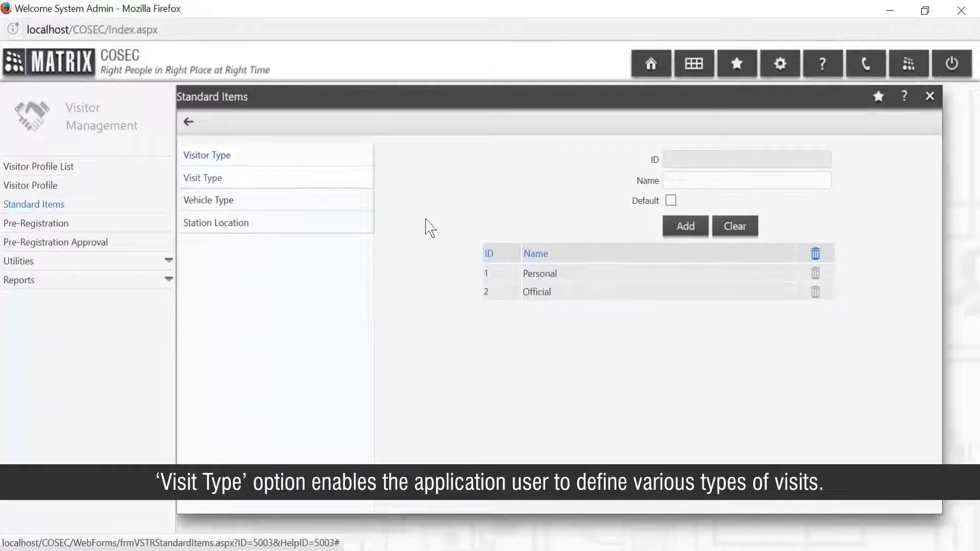
left_click(579, 279)
left_click(582, 300)
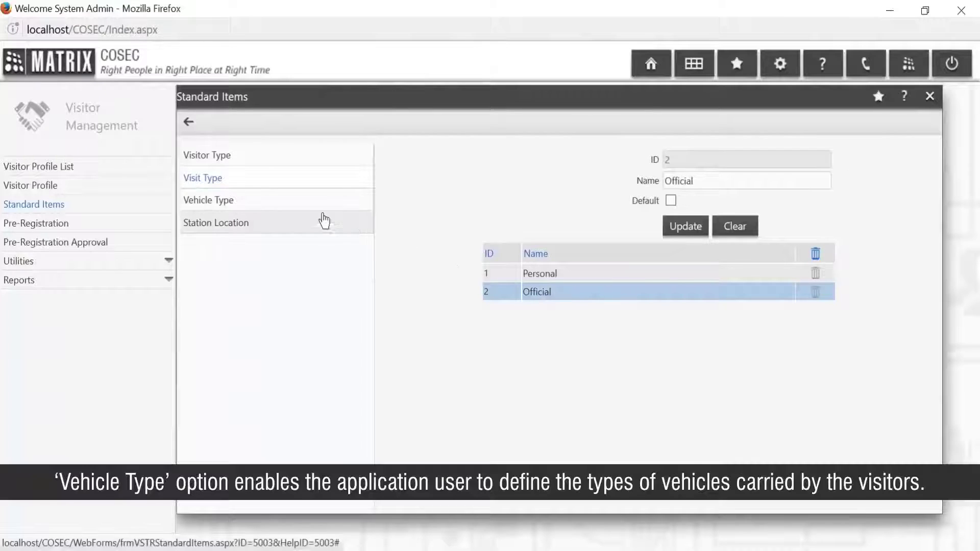
left_click(305, 212)
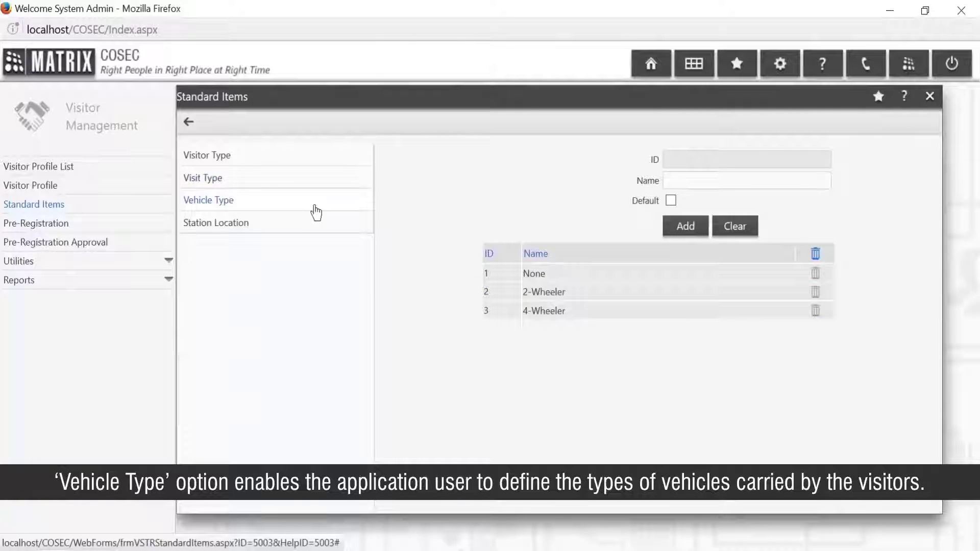
left_click(557, 292)
left_click(563, 312)
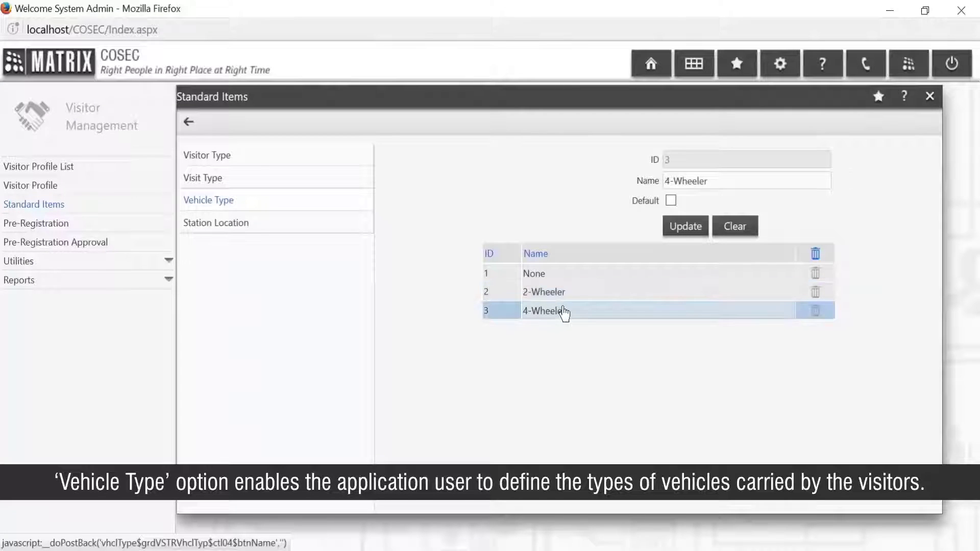
left_click(571, 280)
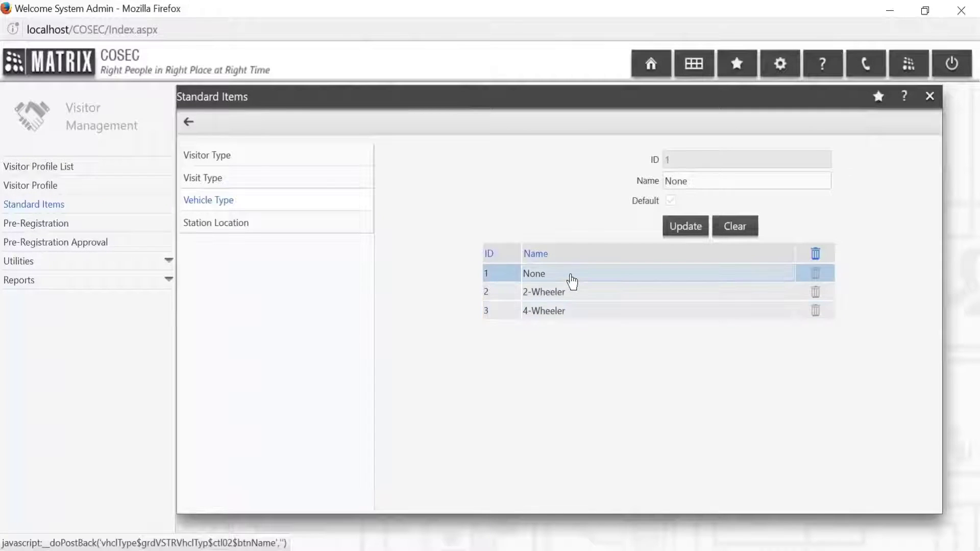
Add a station location named Xyz assigned to Site-1.
left_click(337, 239)
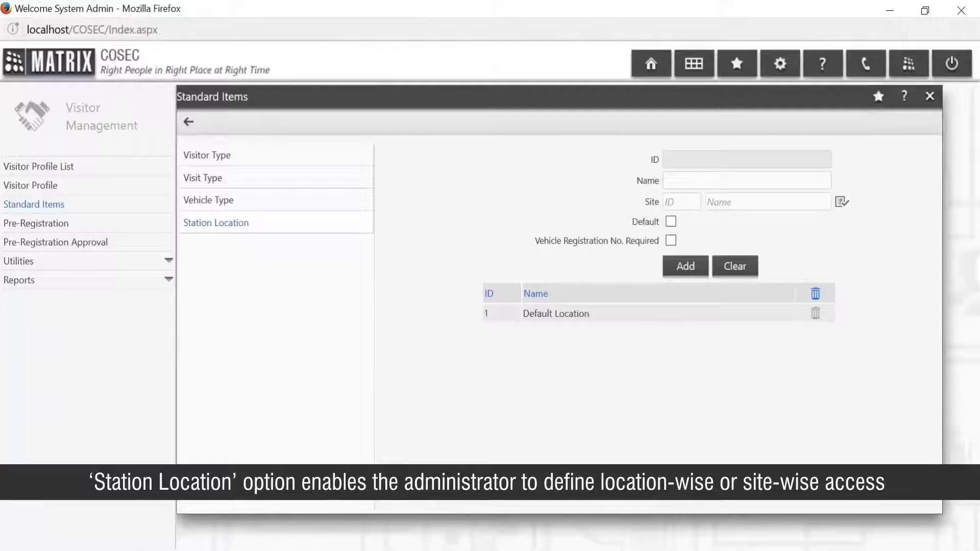
left_click(692, 181)
type("Xyz")
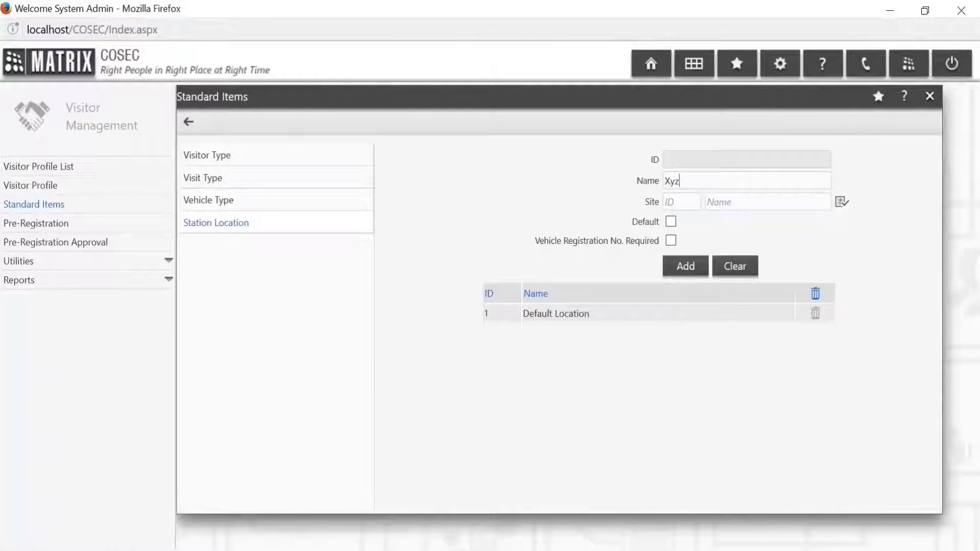
left_click(841, 202)
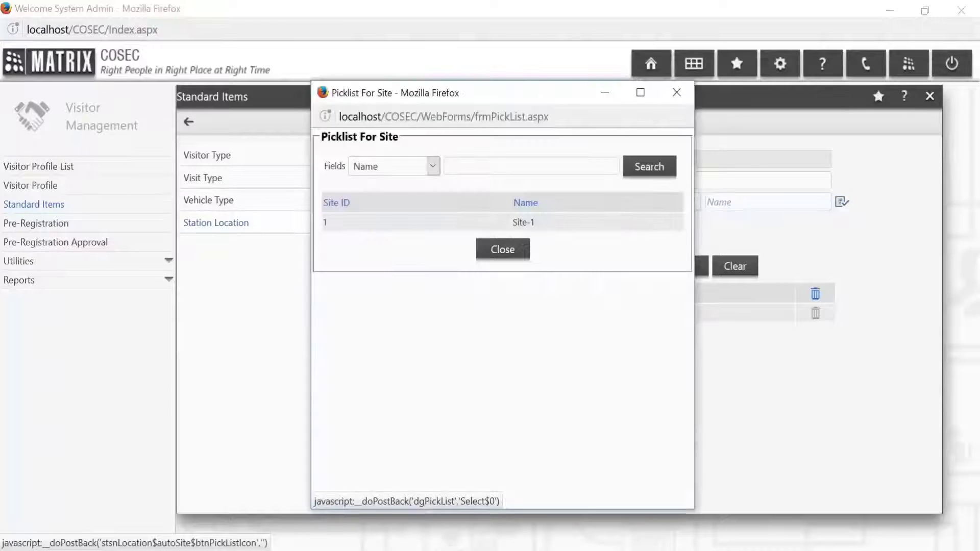
left_click(635, 230)
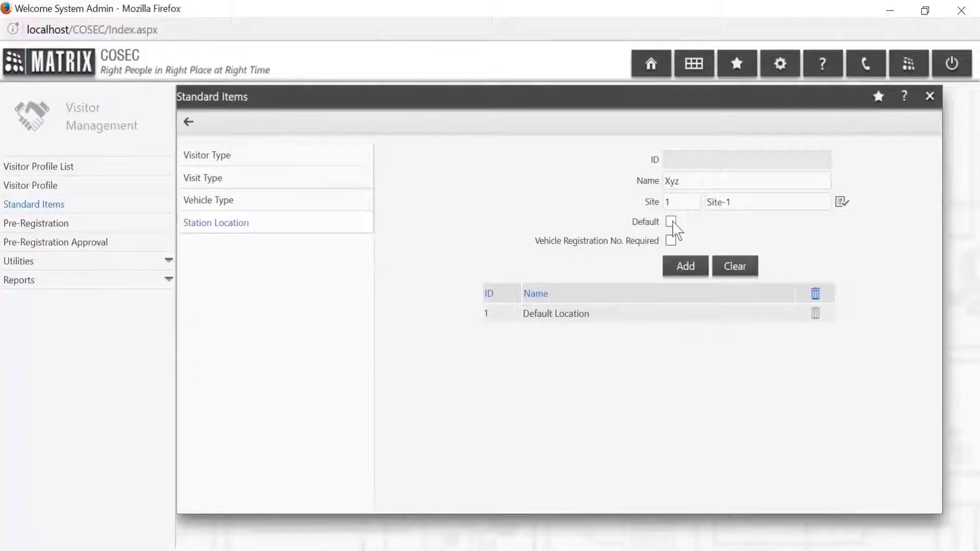
left_click(689, 267)
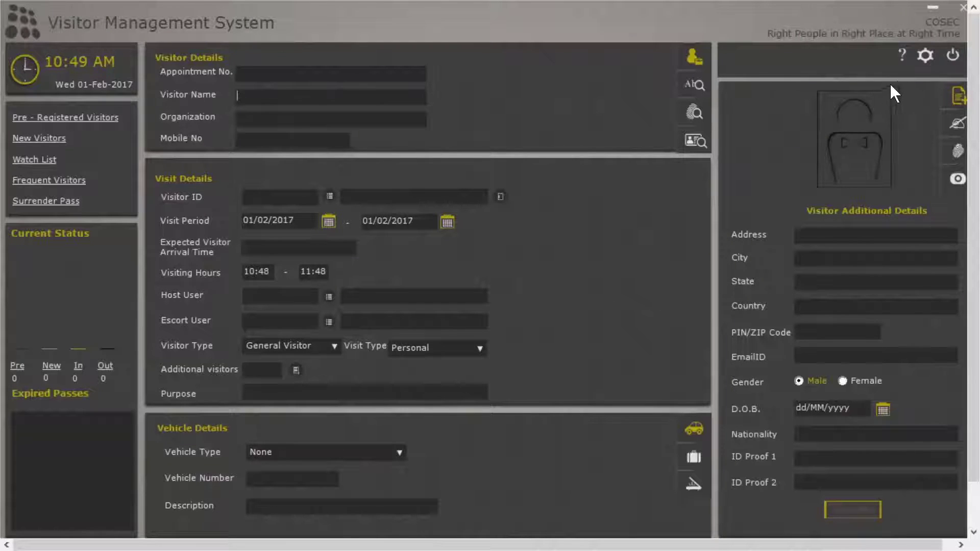
Open General Settings from the gear icon.
left_click(924, 57)
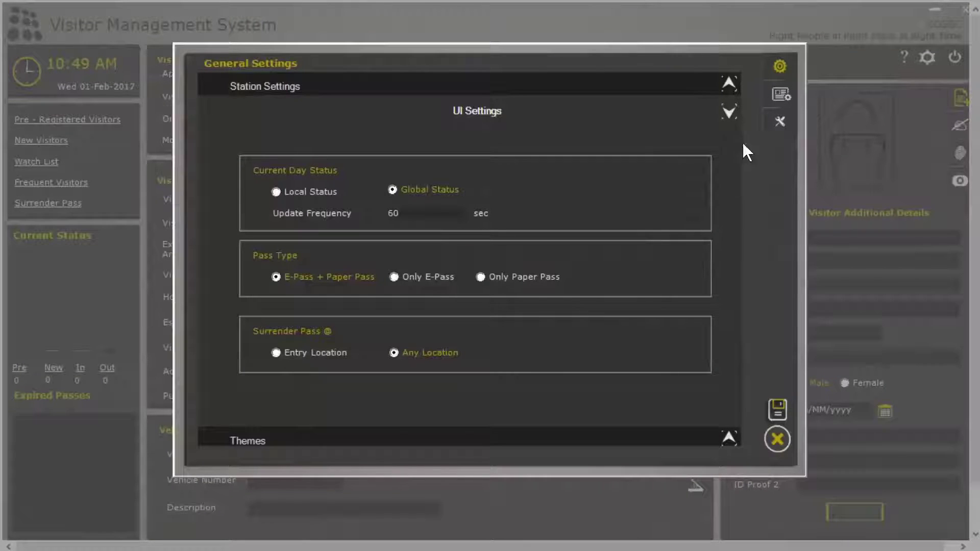
In Addon Settings, enable USB Camera, Scanner, Finger Print Module, Signature Pad and Card Reader.
left_click(768, 98)
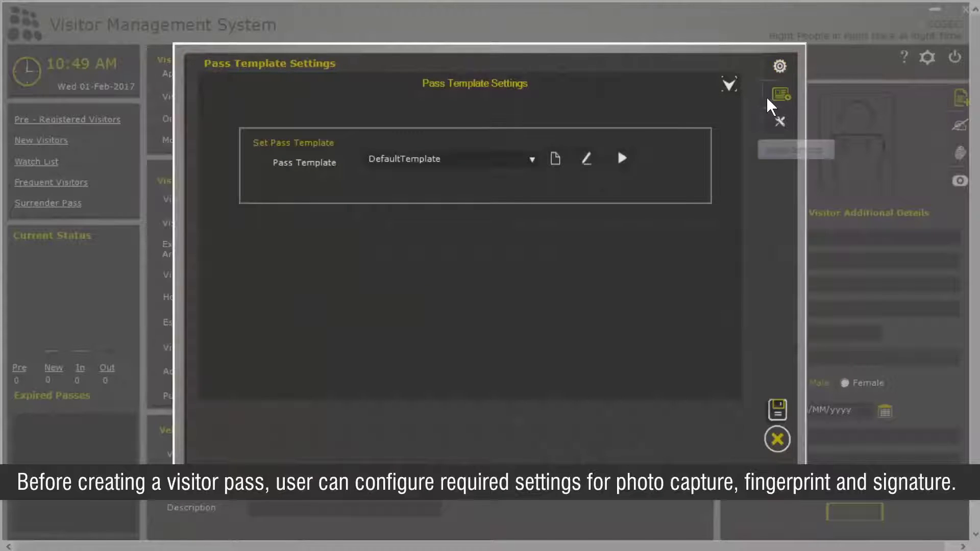
left_click(776, 121)
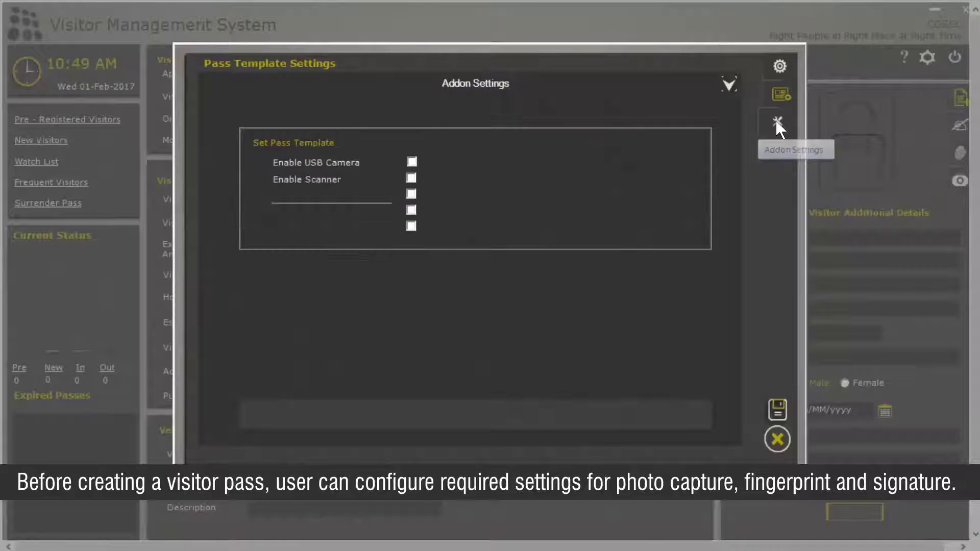
left_click(412, 163)
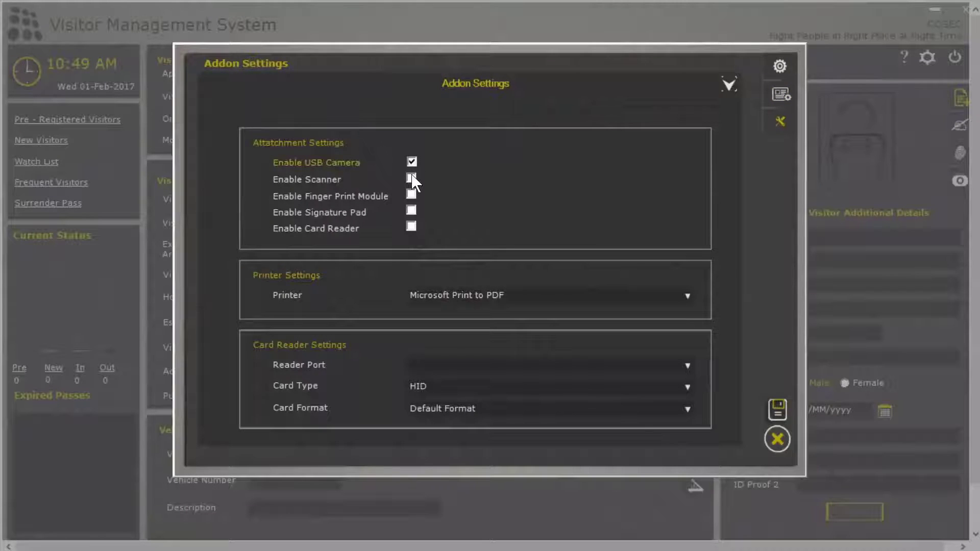
left_click(412, 178)
left_click(411, 196)
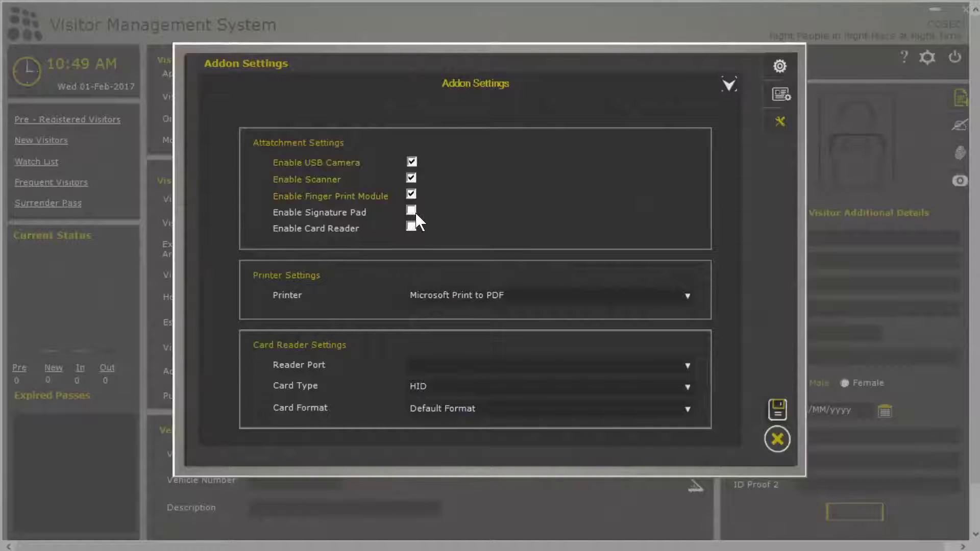
left_click(414, 212)
left_click(414, 229)
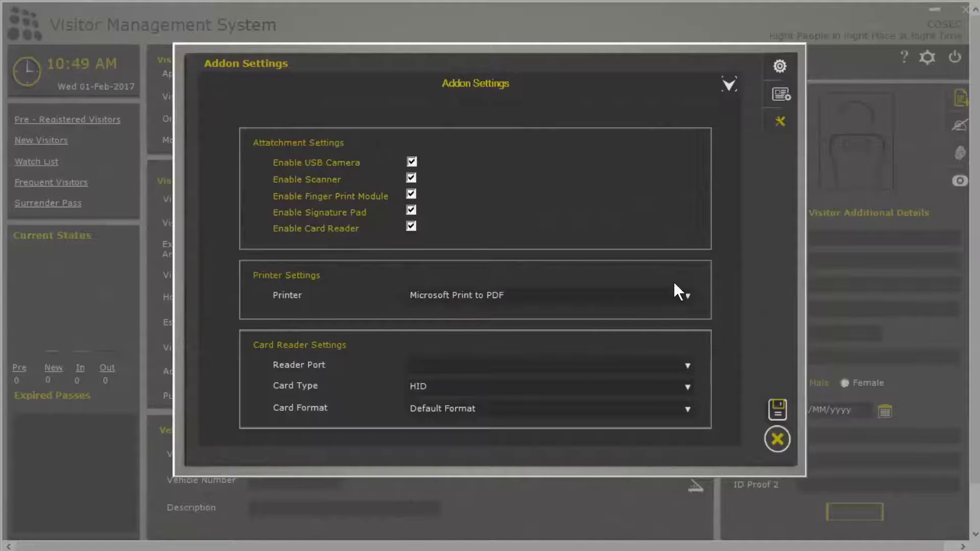
Keep Microsoft Print to PDF as printer; set card type MiFare, format Default Format.
left_click(689, 297)
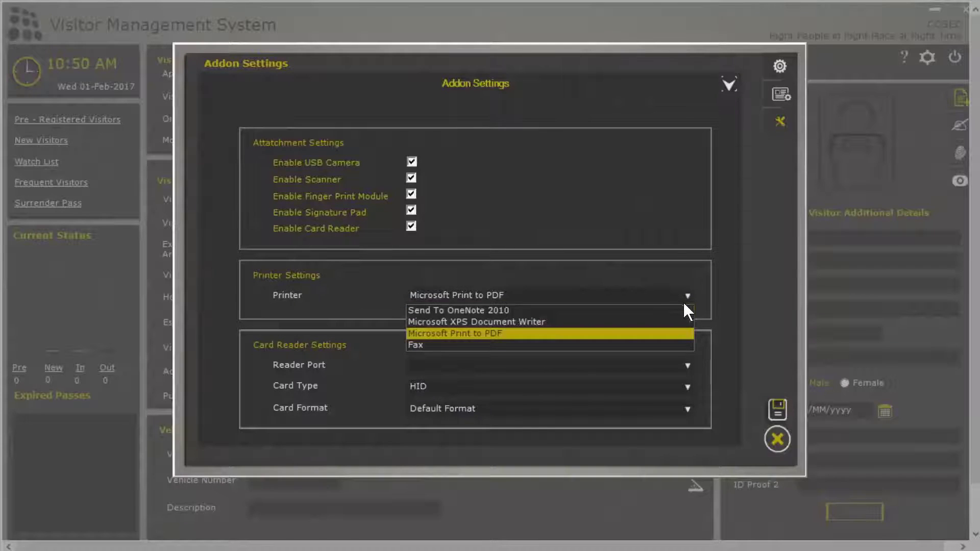
left_click(658, 332)
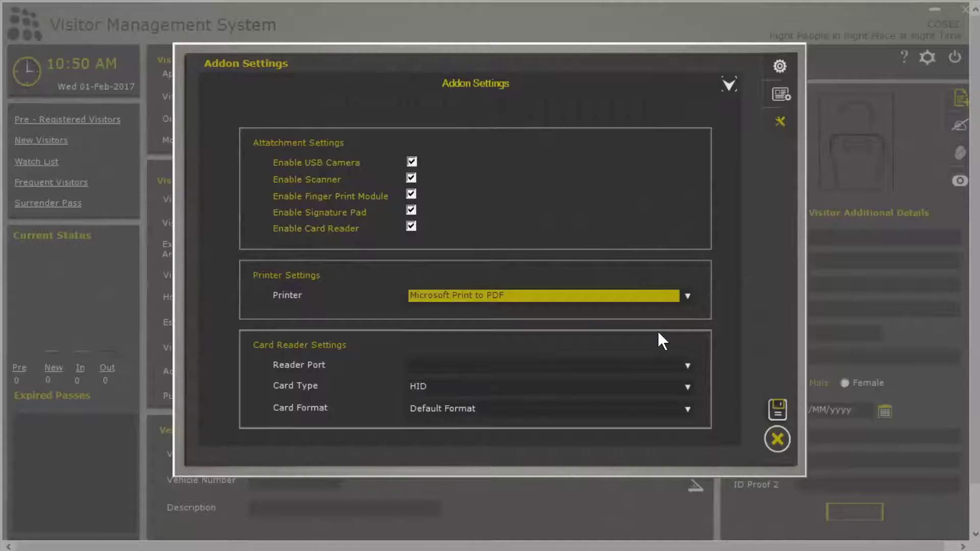
left_click(682, 387)
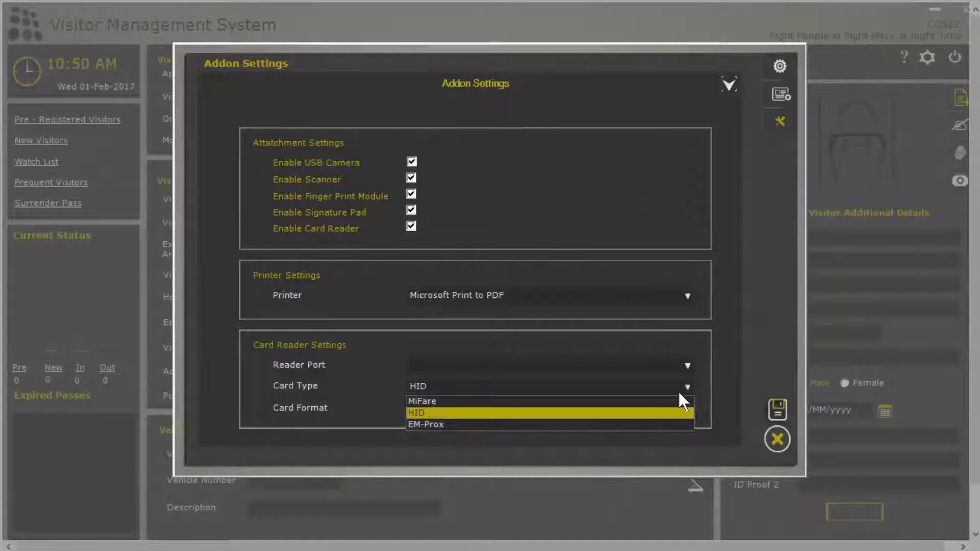
left_click(673, 402)
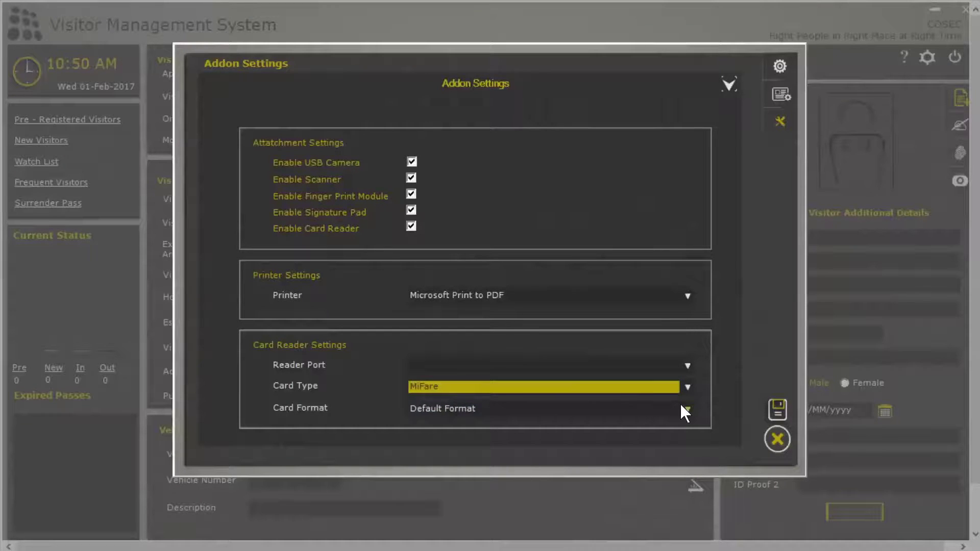
left_click(681, 403)
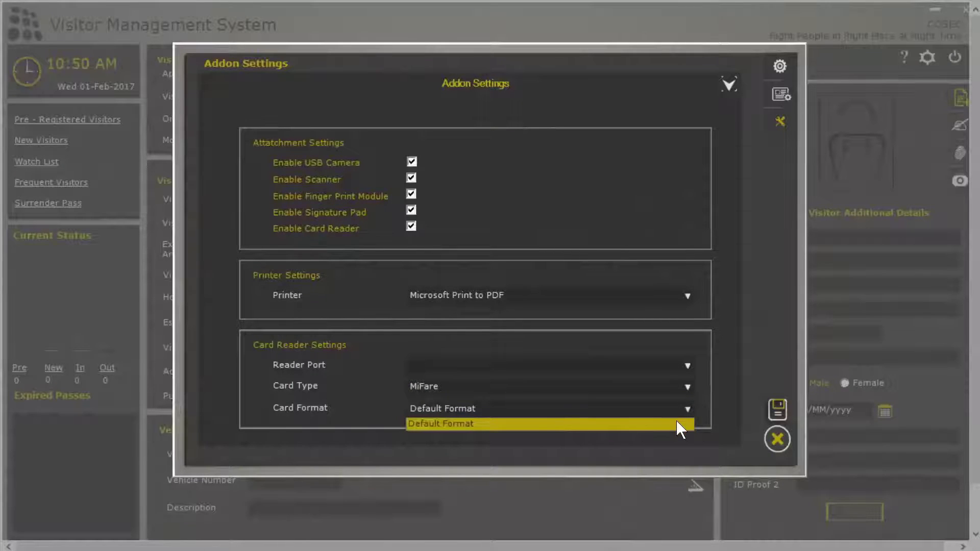
left_click(678, 421)
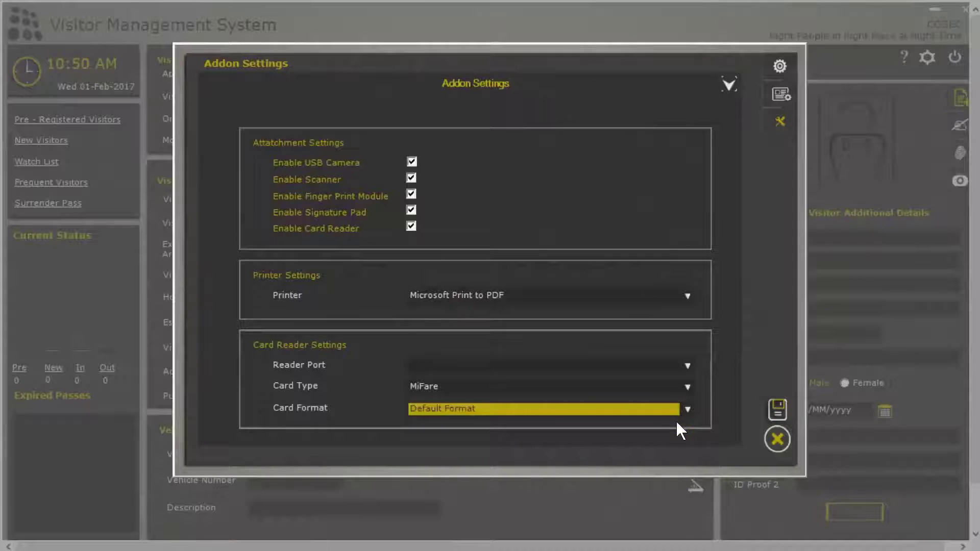
Save the add-on settings, confirm, and close the settings dialog.
left_click(778, 412)
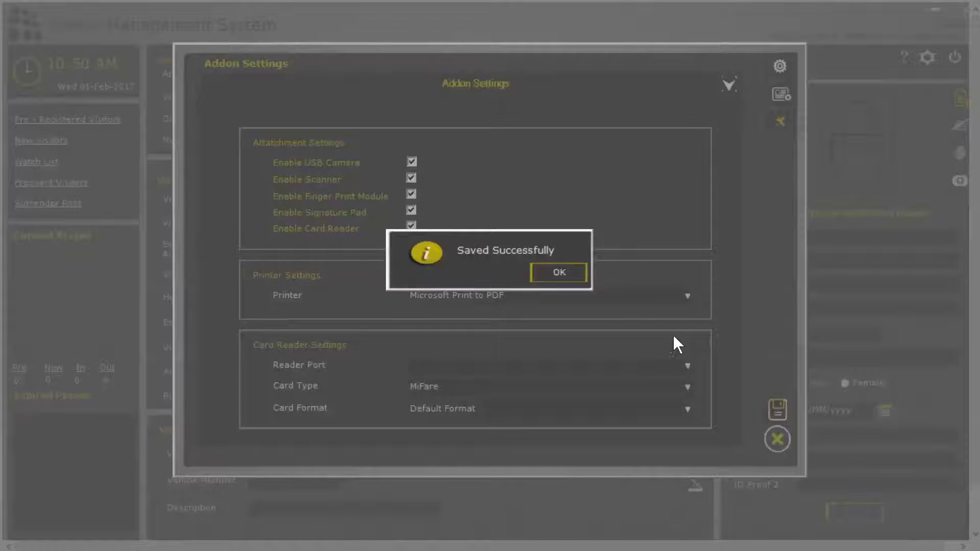
left_click(558, 274)
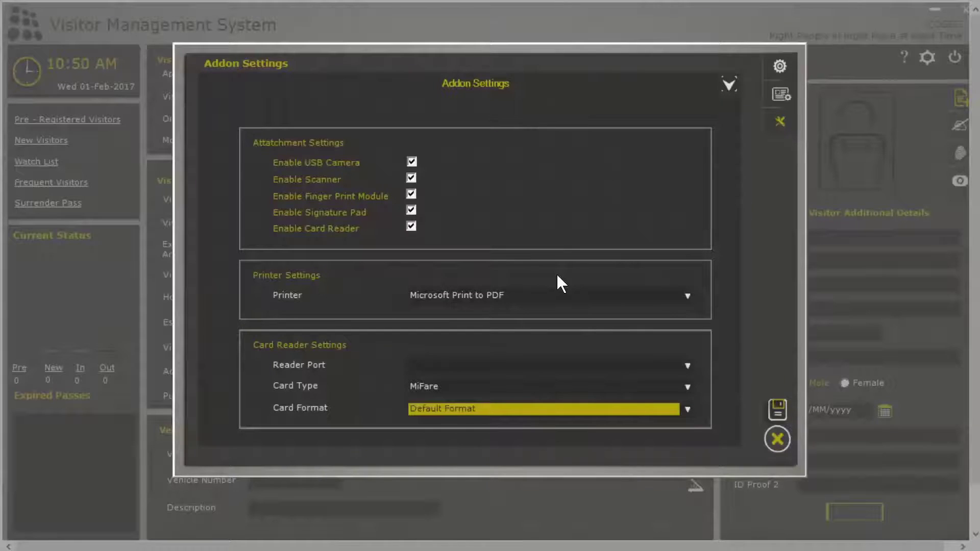
left_click(777, 438)
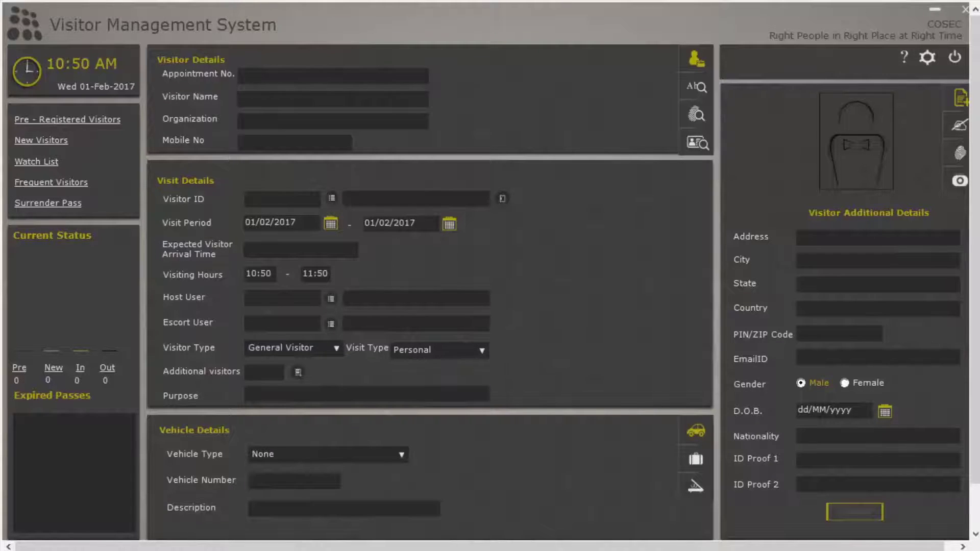
type("visi")
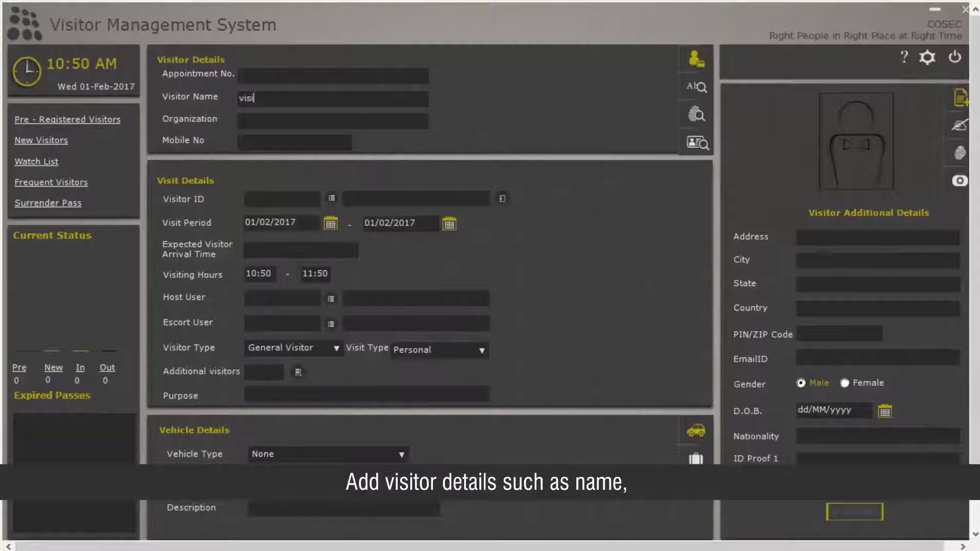
type("tor")
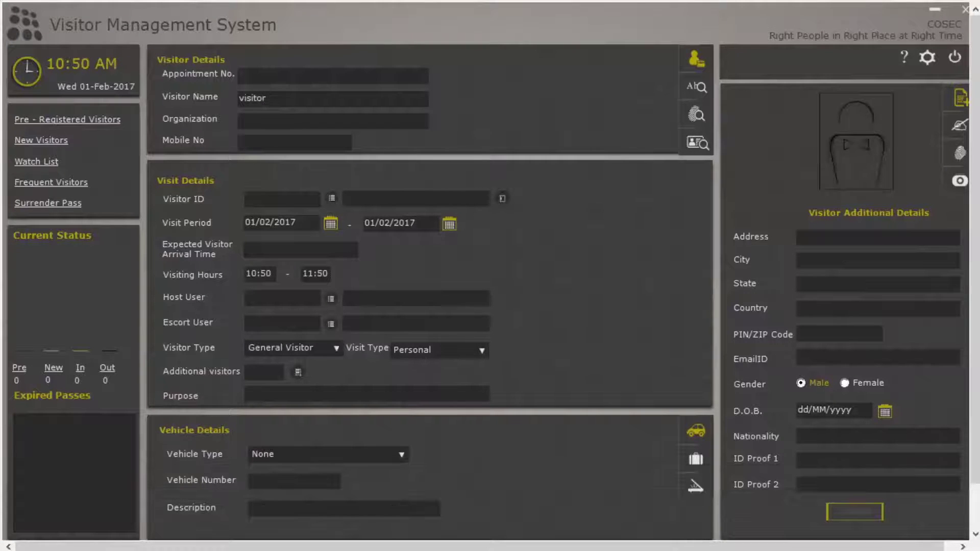
type("12")
Finish entering mobile number 958585858 and move on to the Organization field.
key("Tab")
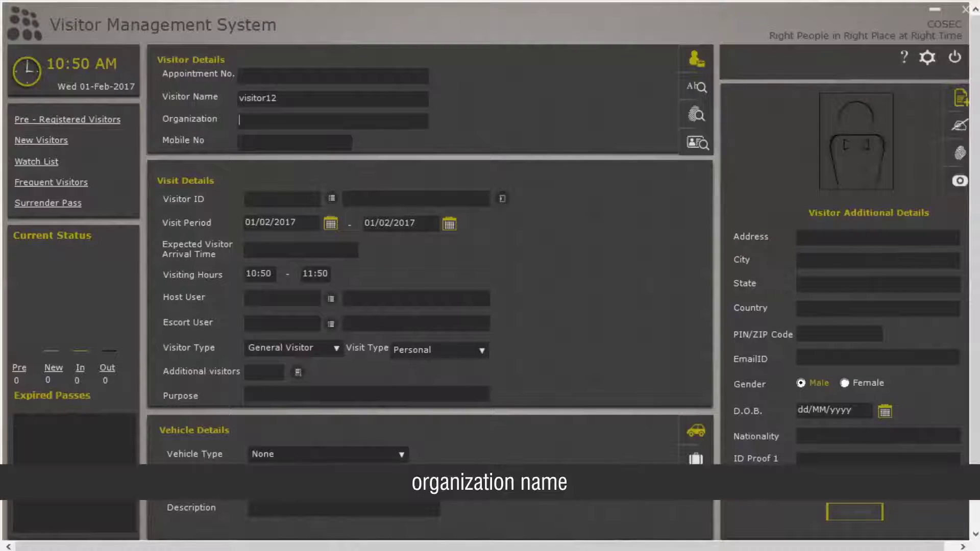
type("xyz")
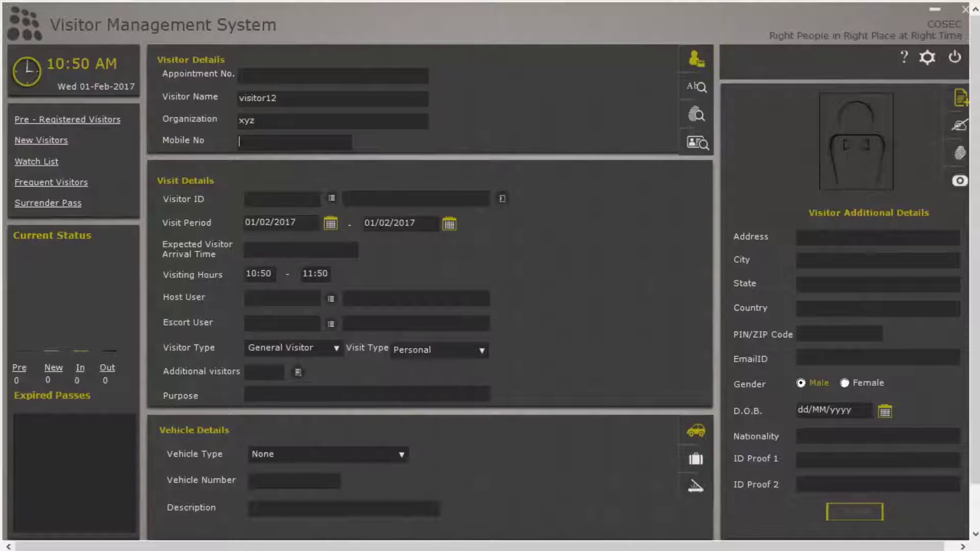
type("9")
type("5858")
type("5858")
Assign visitor ID V2 (Visitor2) and confirm the visit period dates, ending 01/02/2017.
left_click(332, 197)
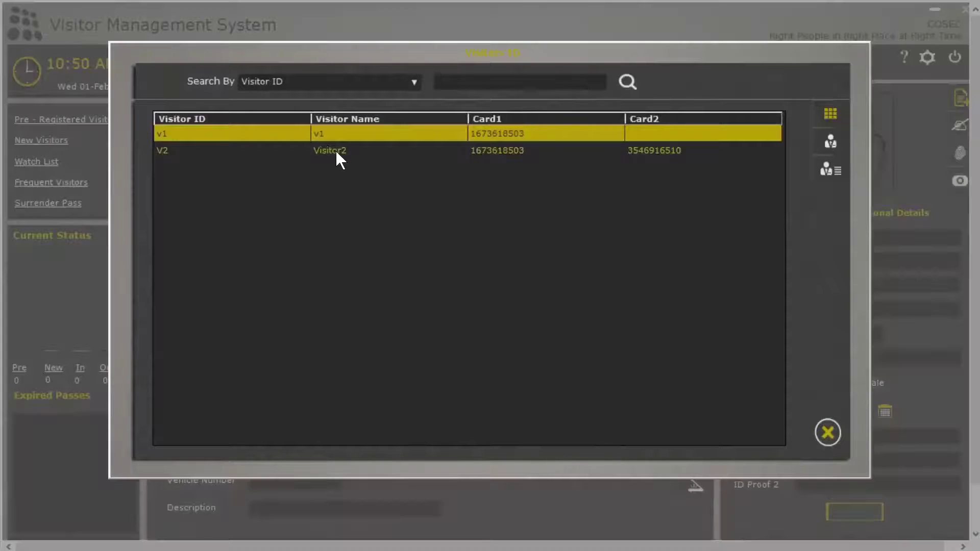
double_click(336, 150)
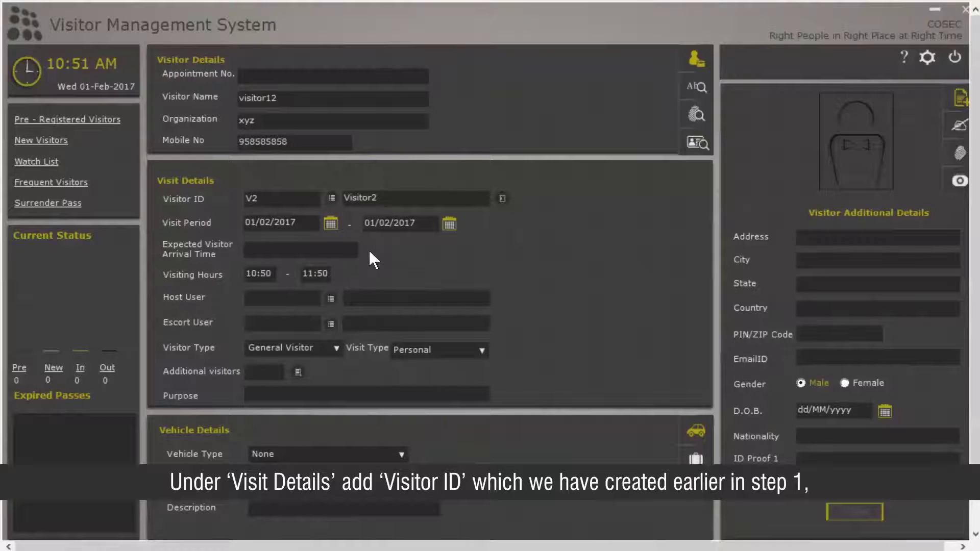
left_click(331, 224)
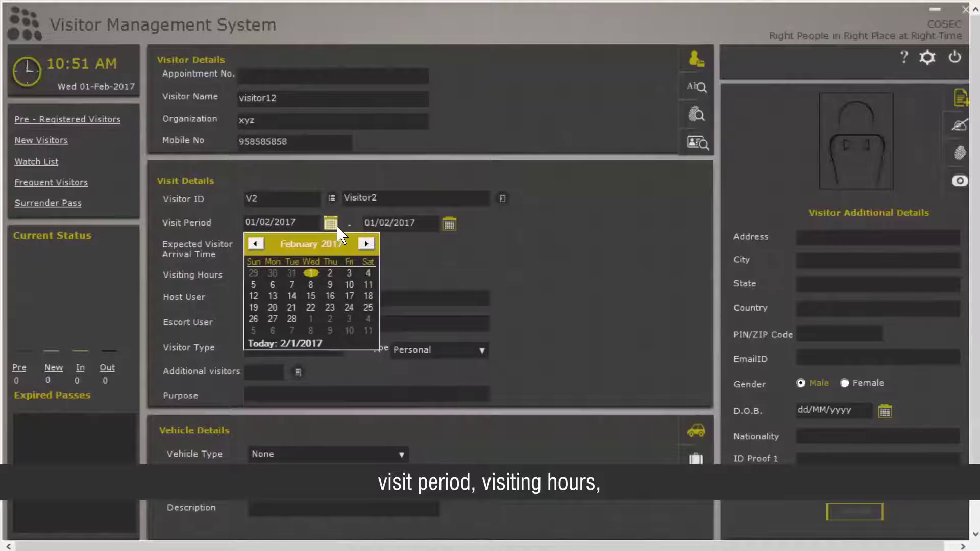
left_click(334, 224)
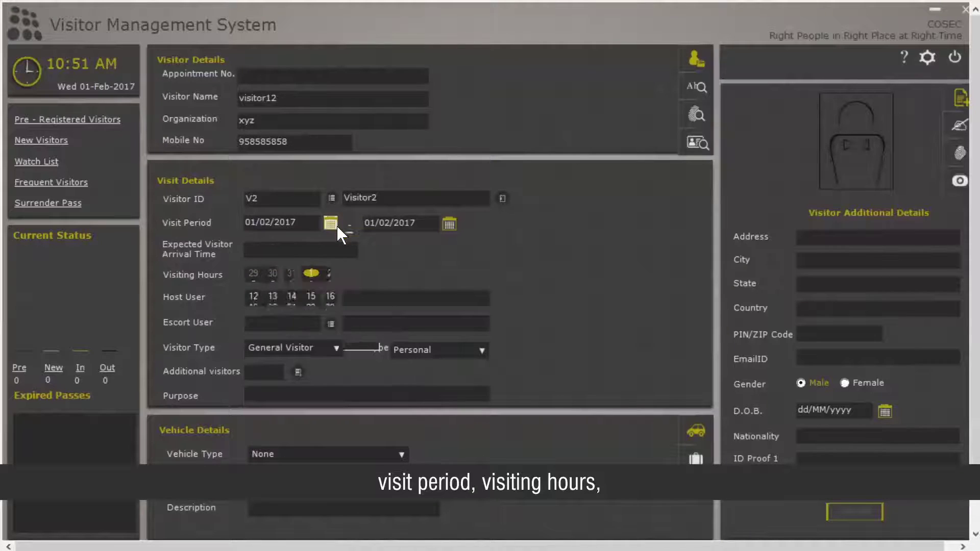
left_click(449, 223)
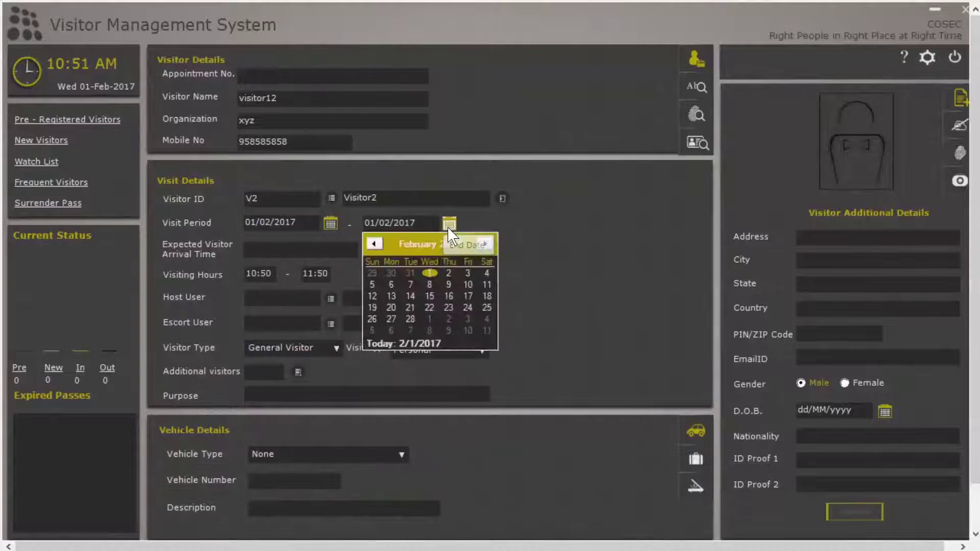
left_click(431, 274)
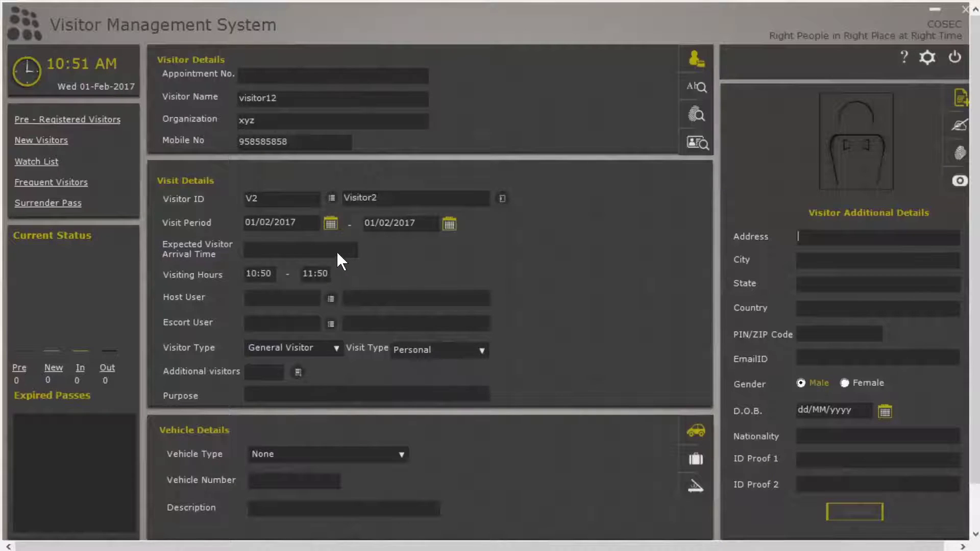
Change the visiting hours end time to 12:50.
left_click(330, 273)
type("150")
key("Home")
key("Delete")
type("12")
left_click(332, 299)
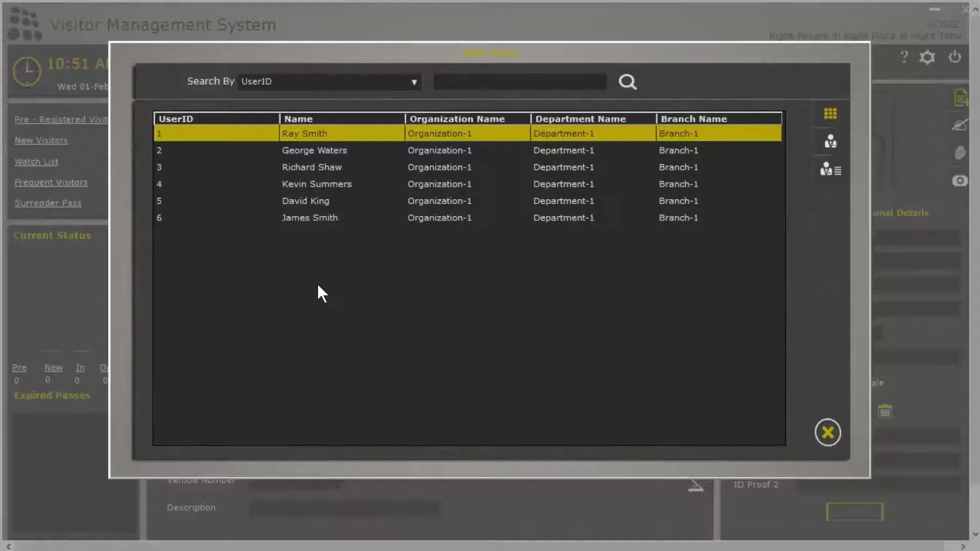
double_click(302, 134)
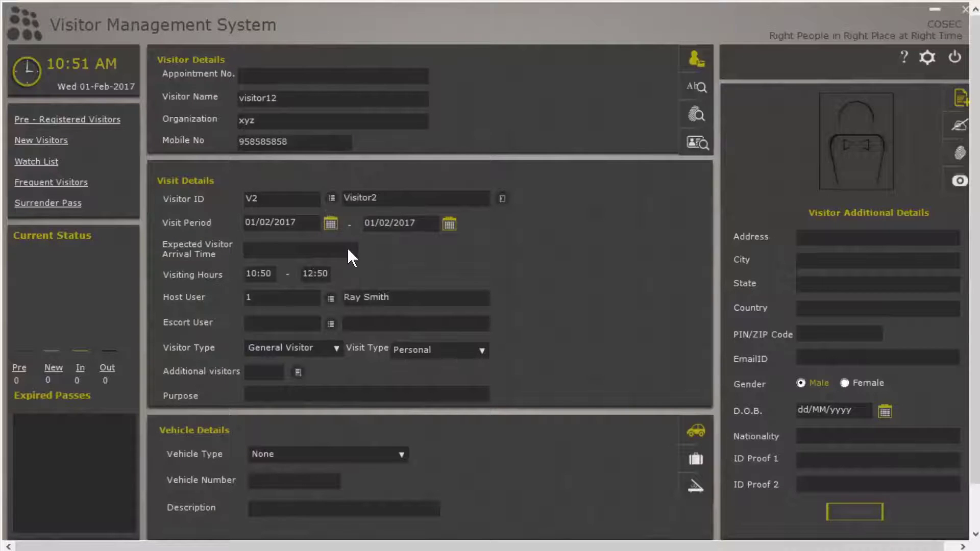
left_click(330, 327)
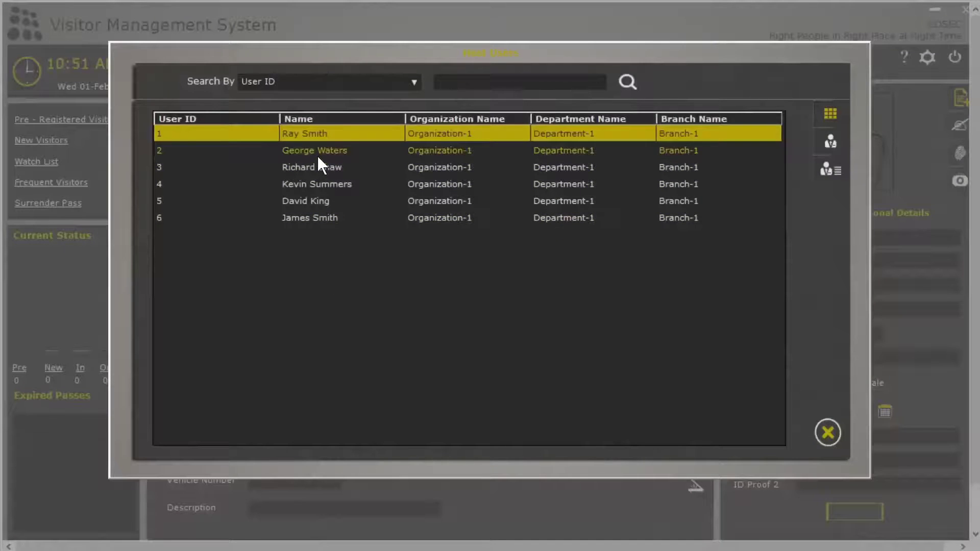
double_click(317, 154)
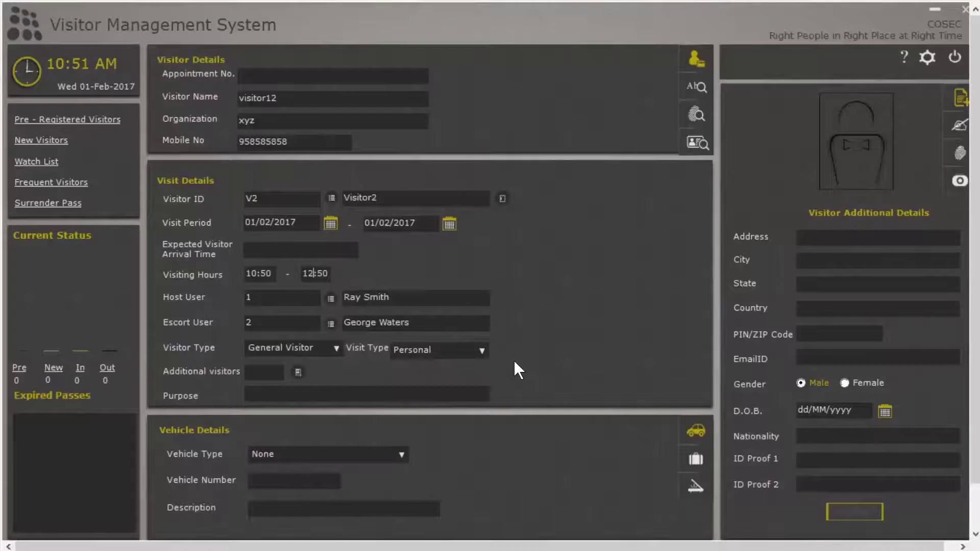
scroll(514, 360, "down", 1)
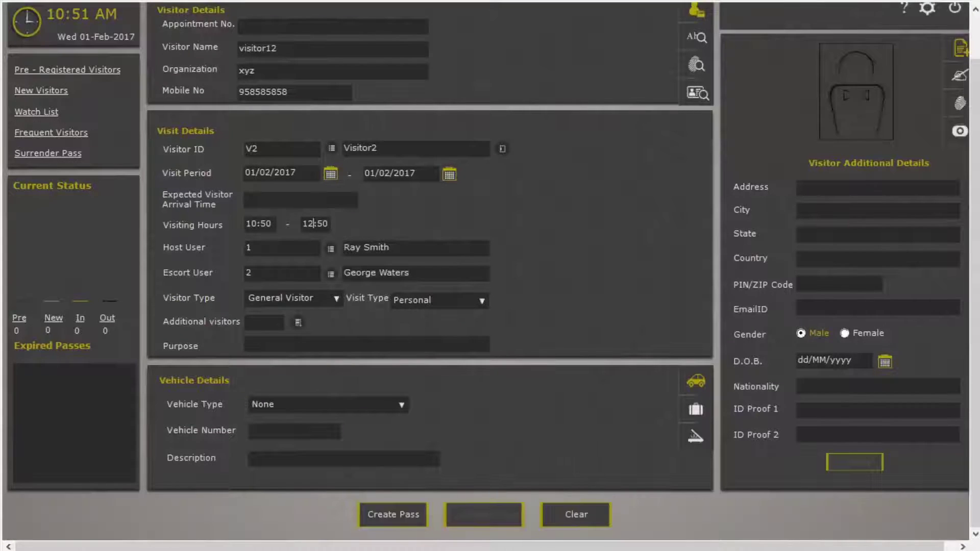
left_click(338, 298)
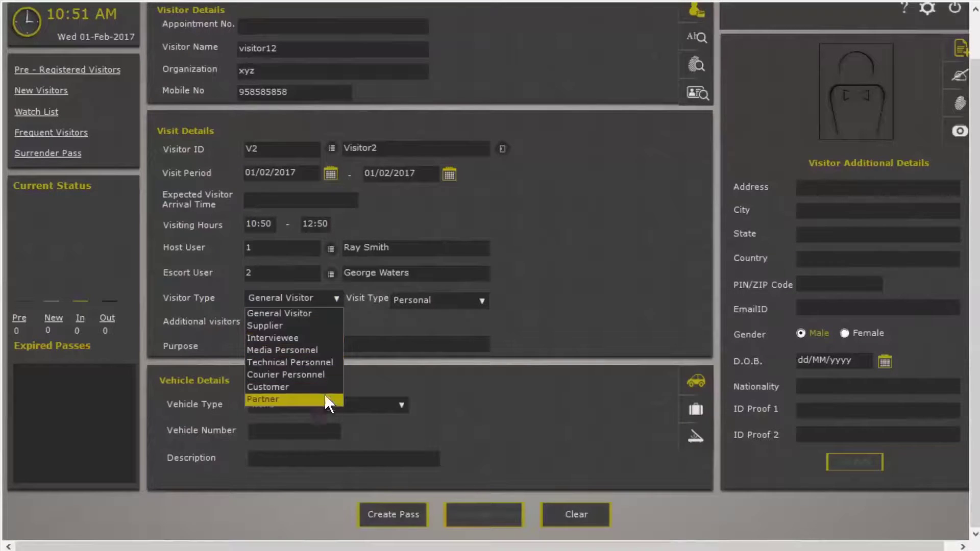
left_click(327, 316)
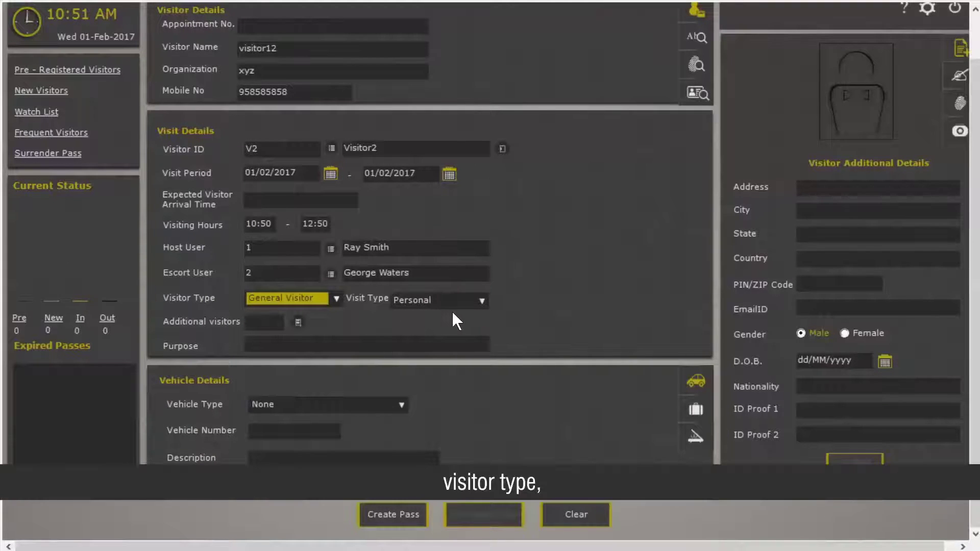
left_click(482, 302)
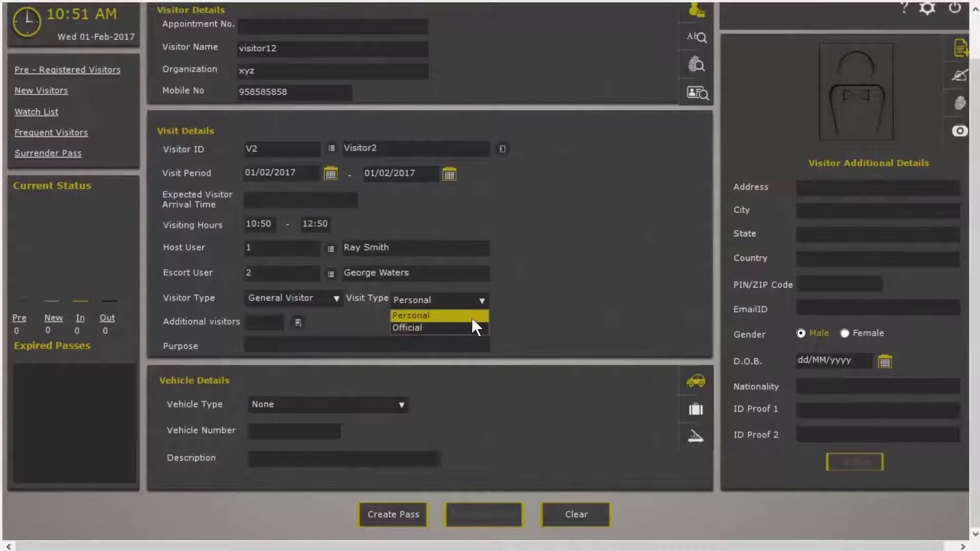
left_click(472, 318)
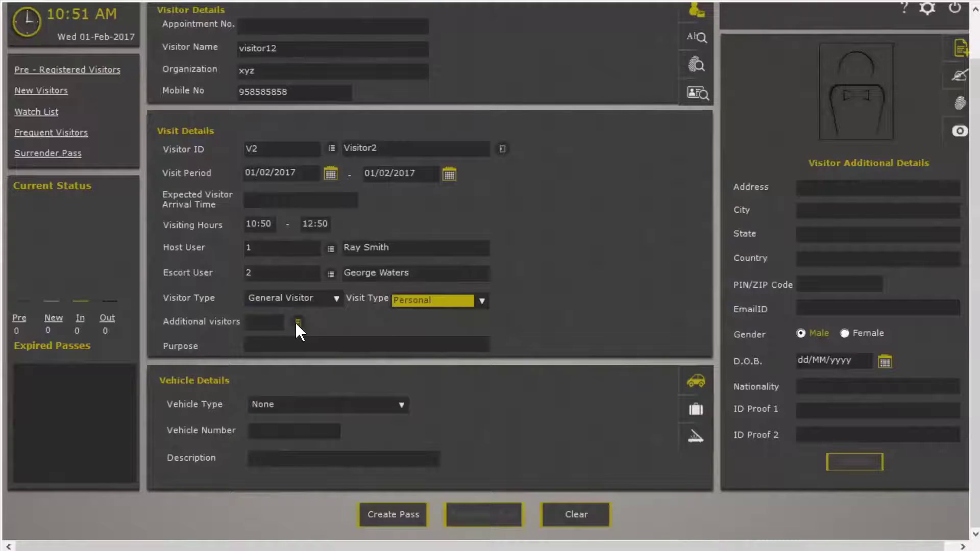
key("Tab")
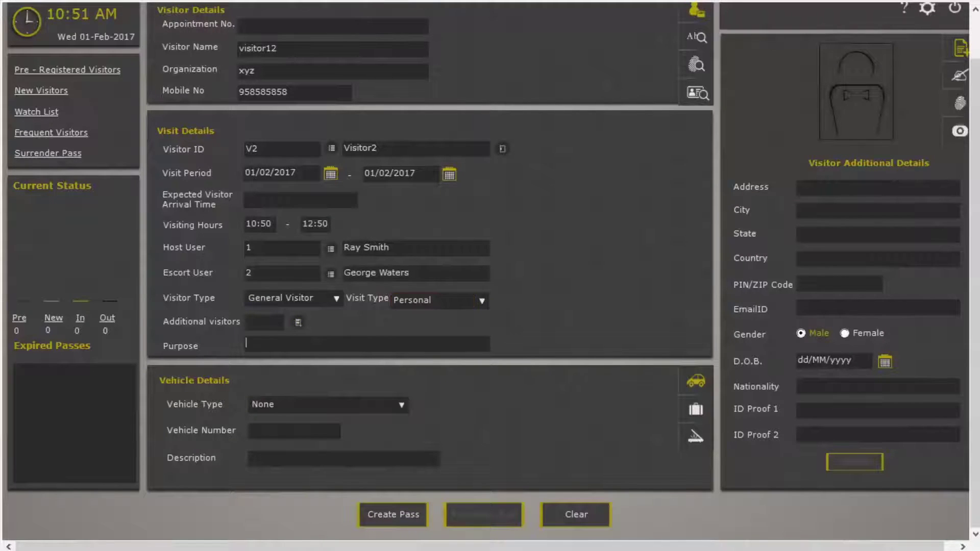
type("me")
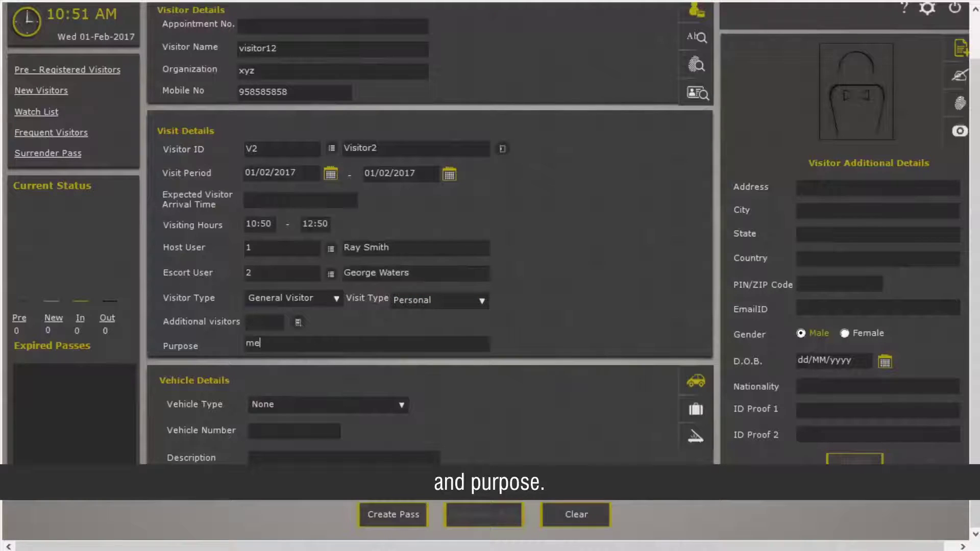
type("eting")
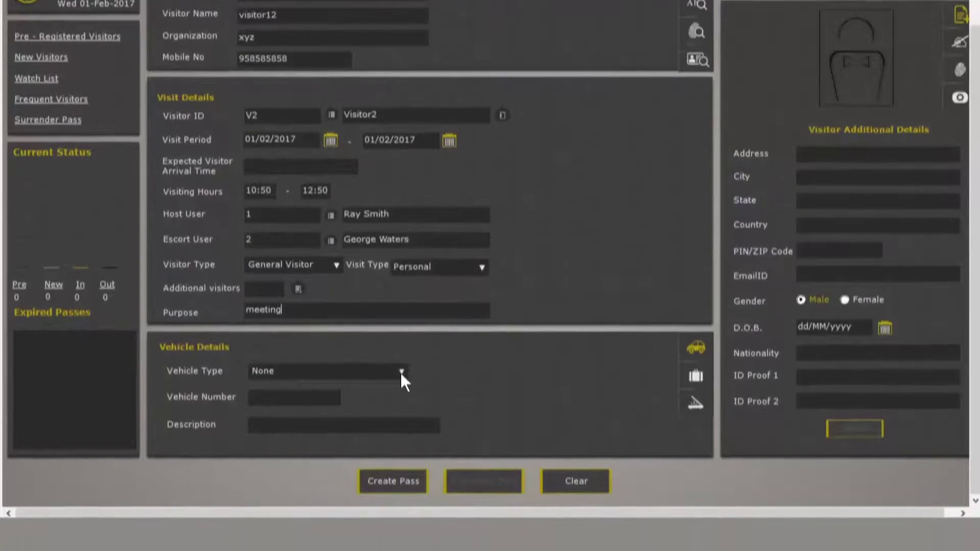
Enter purpose 'meeting' and a 2-Wheeler vehicle gj1201 described as 'white color'.
left_click(402, 348)
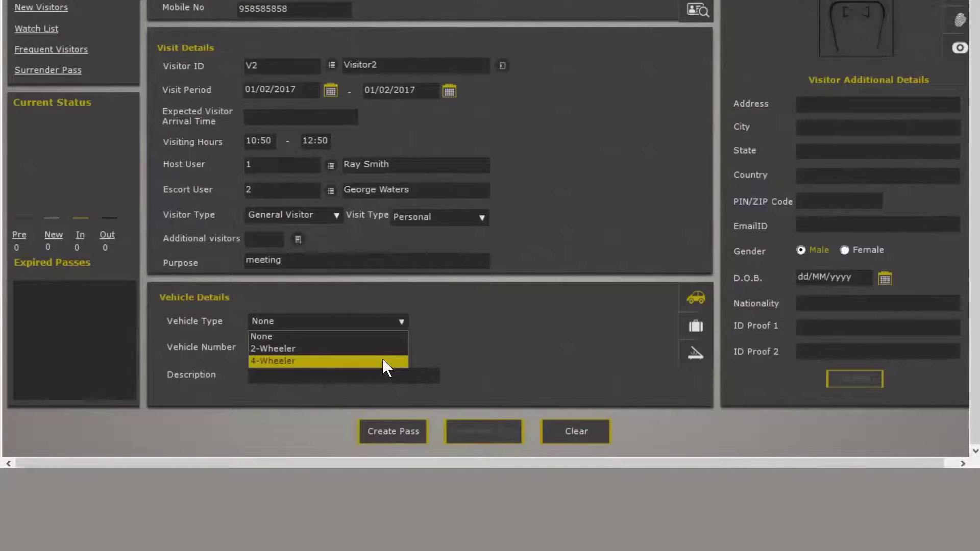
left_click(384, 348)
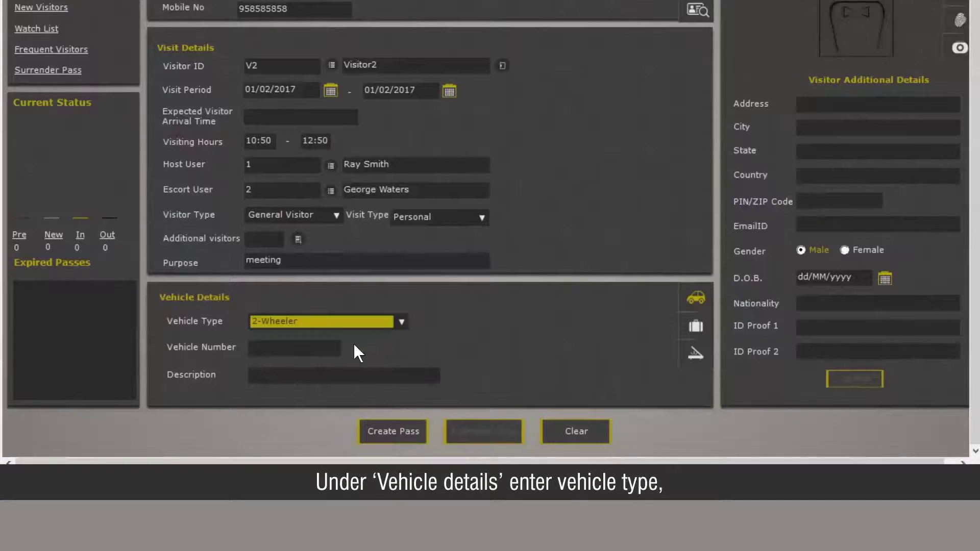
key("Tab")
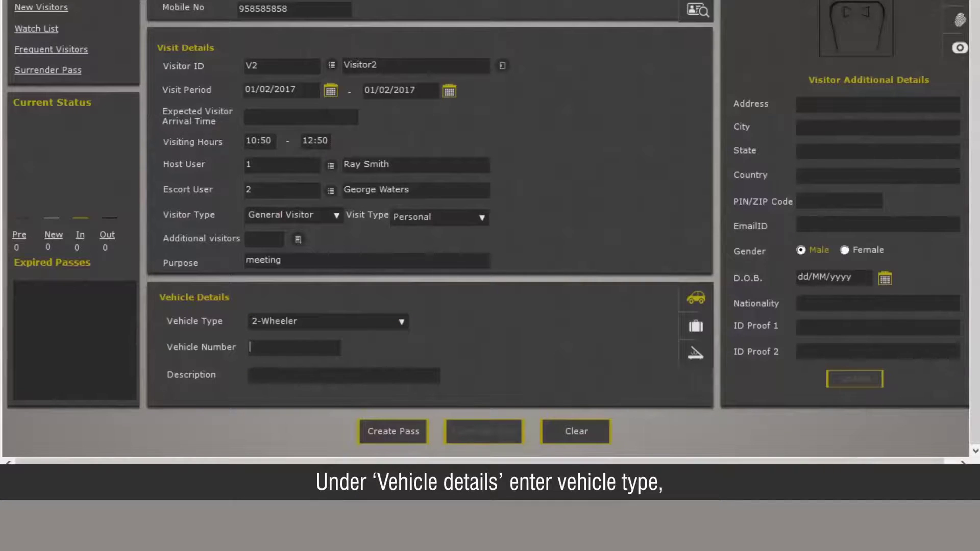
type("g")
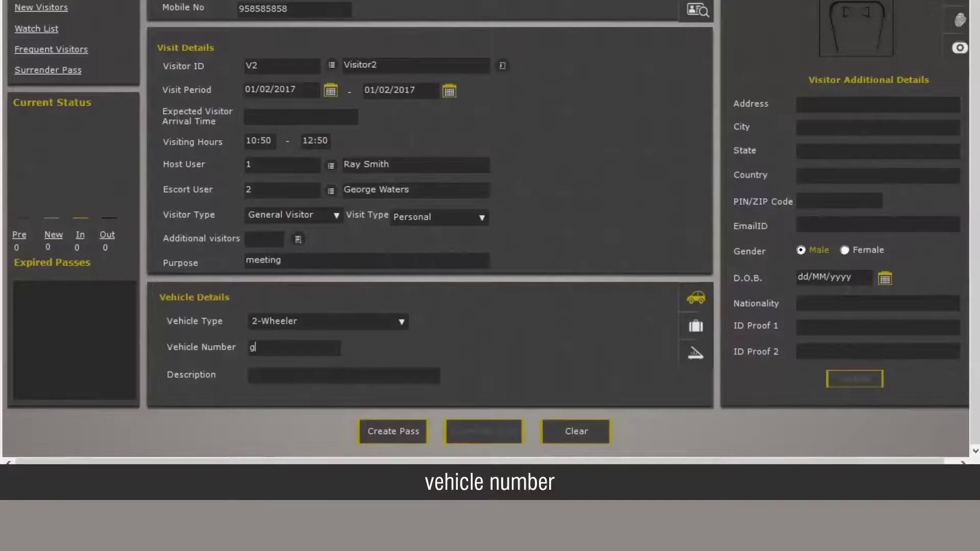
type("j120")
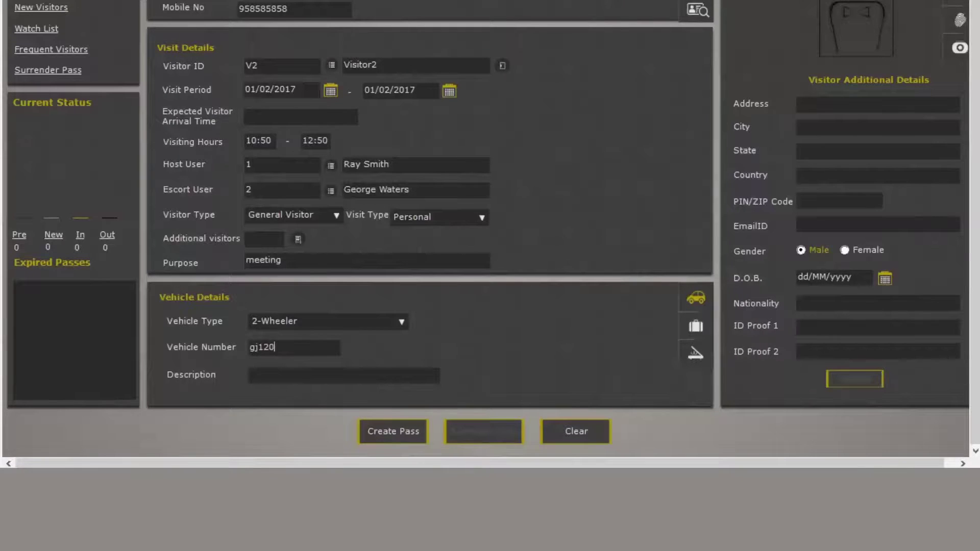
type("1")
key("Tab")
type("white ")
type("color")
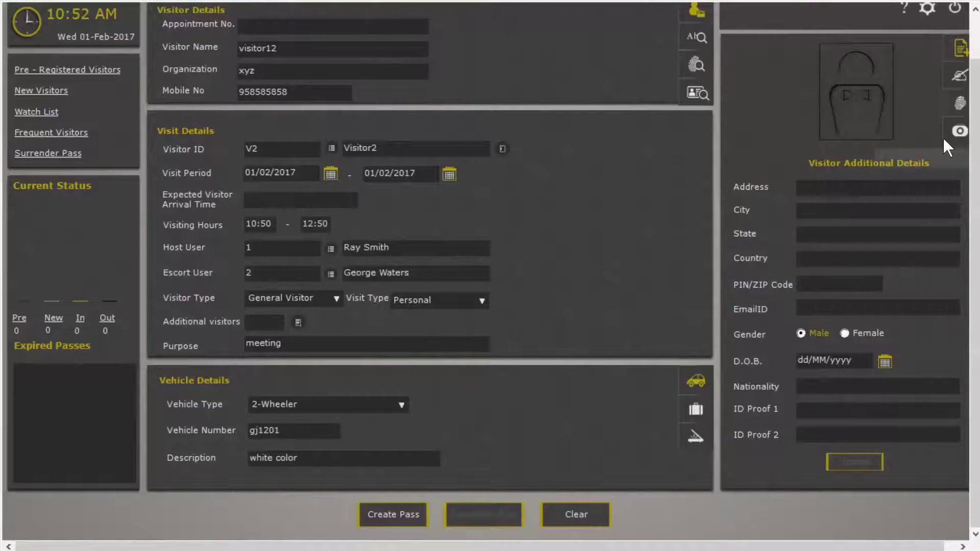
Capture the visitor's photo from the webcam preview for the V2 pass.
left_click(958, 134)
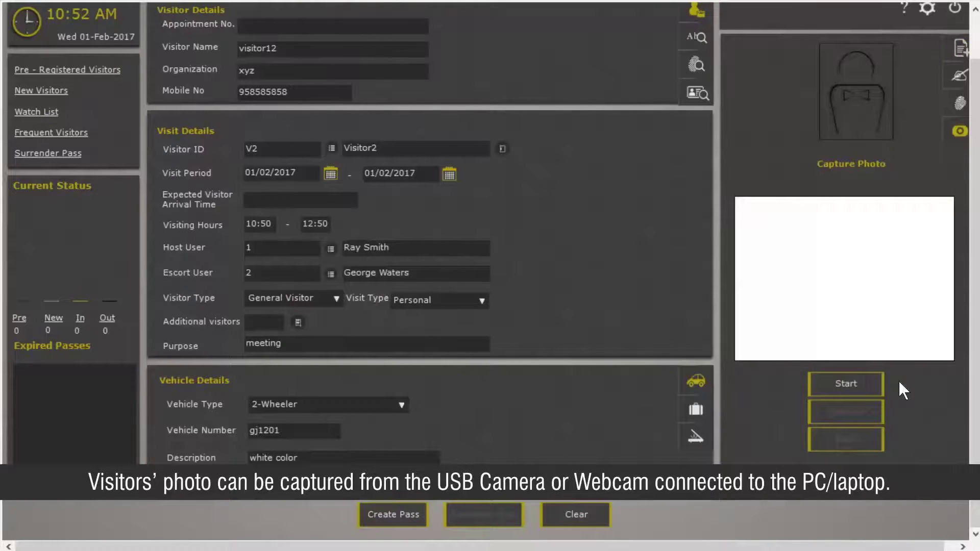
left_click(850, 386)
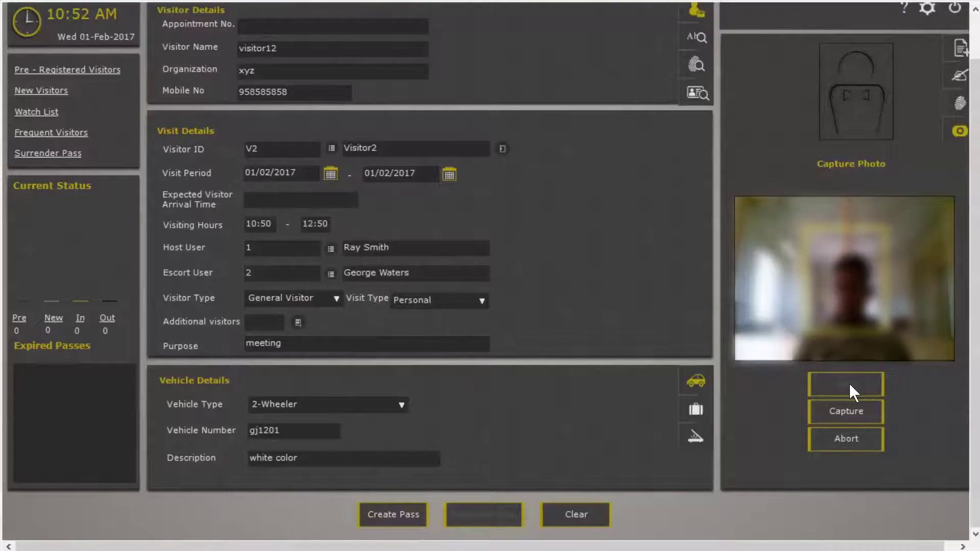
left_click(845, 411)
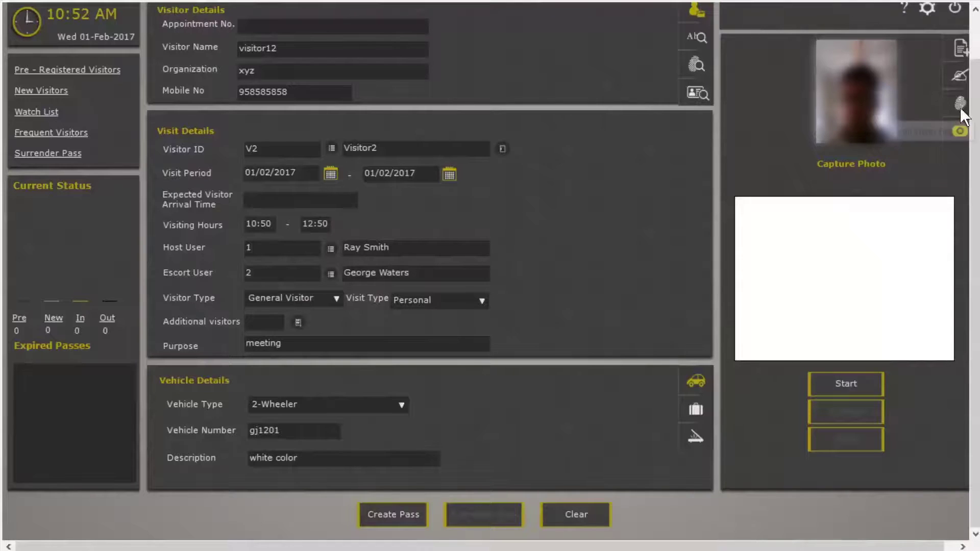
left_click(955, 68)
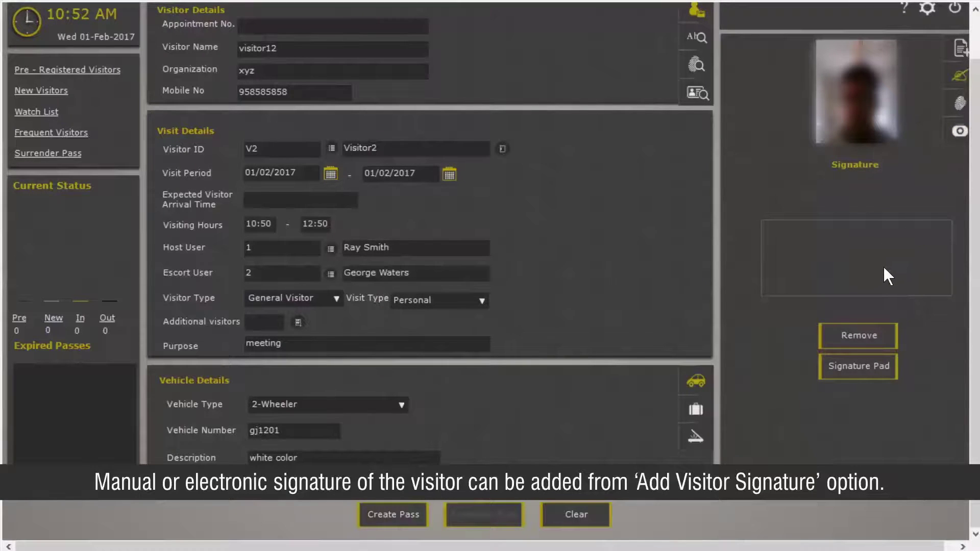
Draw the visitor's signature on the full-screen signature pad.
left_click(850, 366)
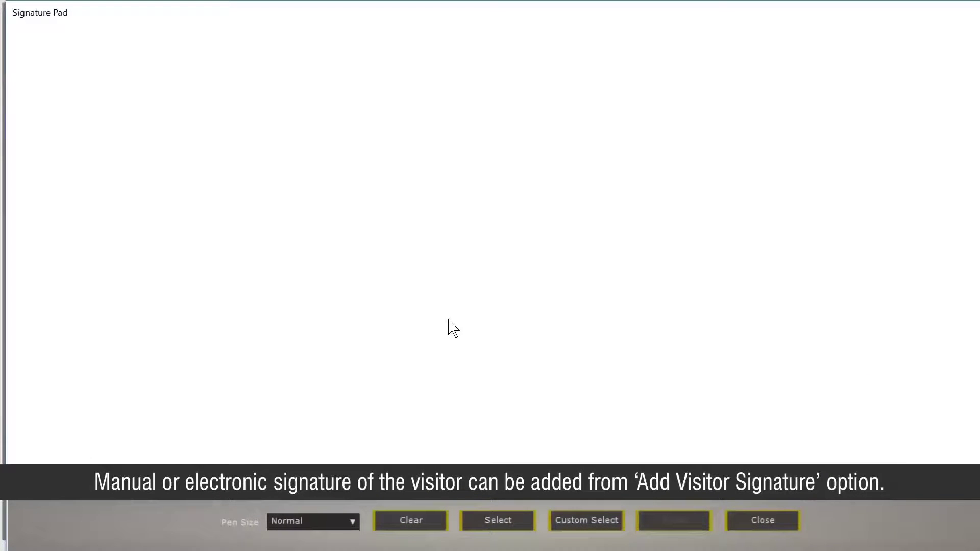
mouse_move(449, 327)
left_mouse_down()
mouse_move(422, 222)
mouse_move(436, 317)
mouse_move(450, 280)
left_mouse_up()
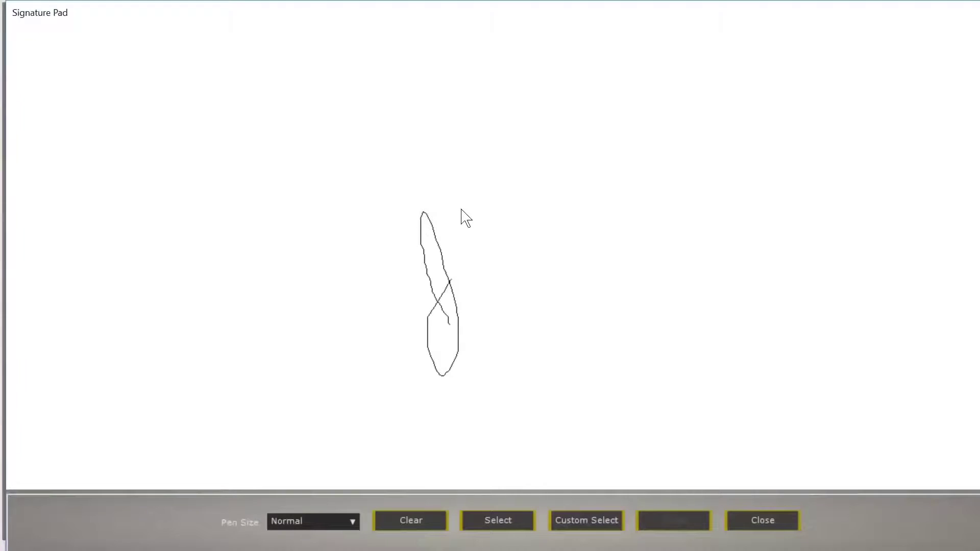
left_click_drag(462, 210, 501, 321)
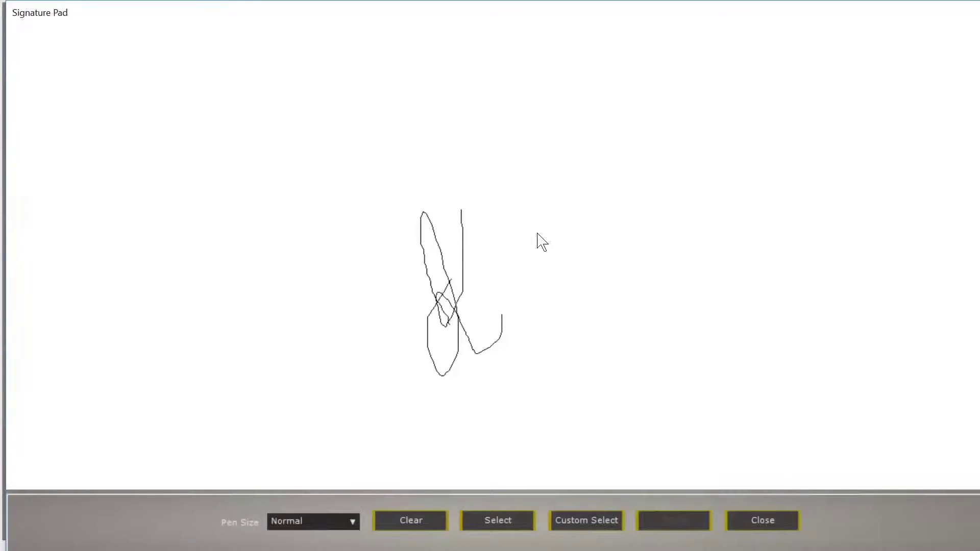
mouse_move(539, 227)
left_mouse_down()
mouse_move(507, 266)
mouse_move(574, 236)
left_mouse_up()
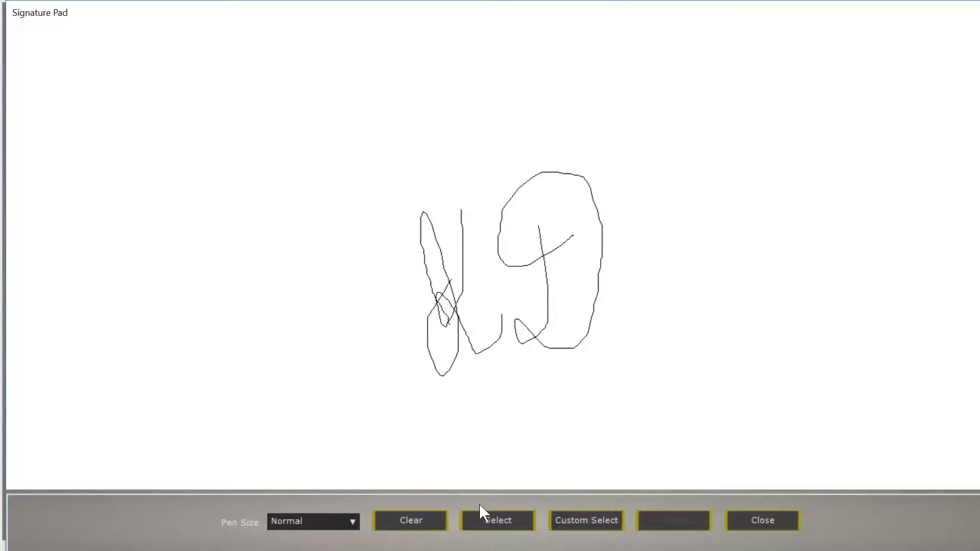
left_click(467, 513)
Box the signature with Custom Select and attach it to the form with Done.
left_click(580, 524)
left_click_drag(356, 187, 378, 272)
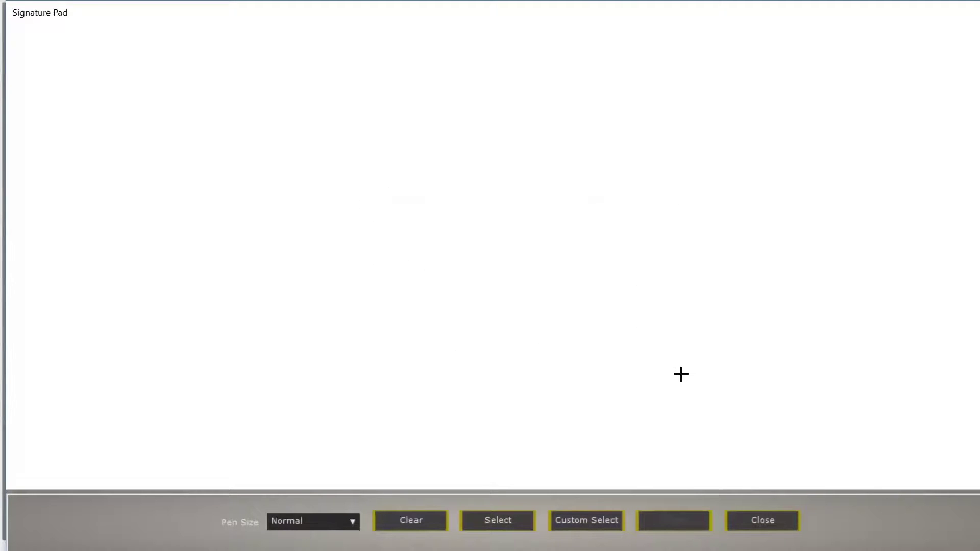
left_click_drag(392, 320, 677, 379)
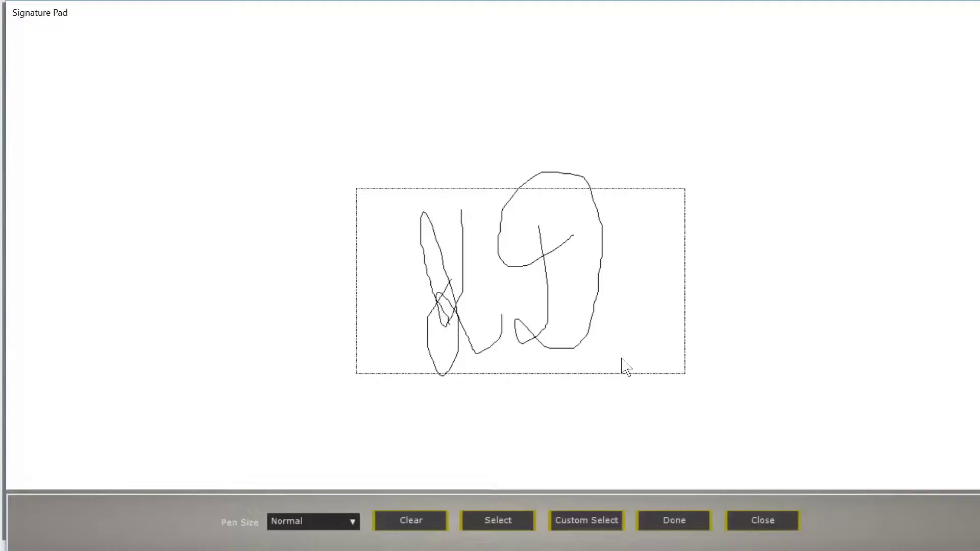
left_click(669, 525)
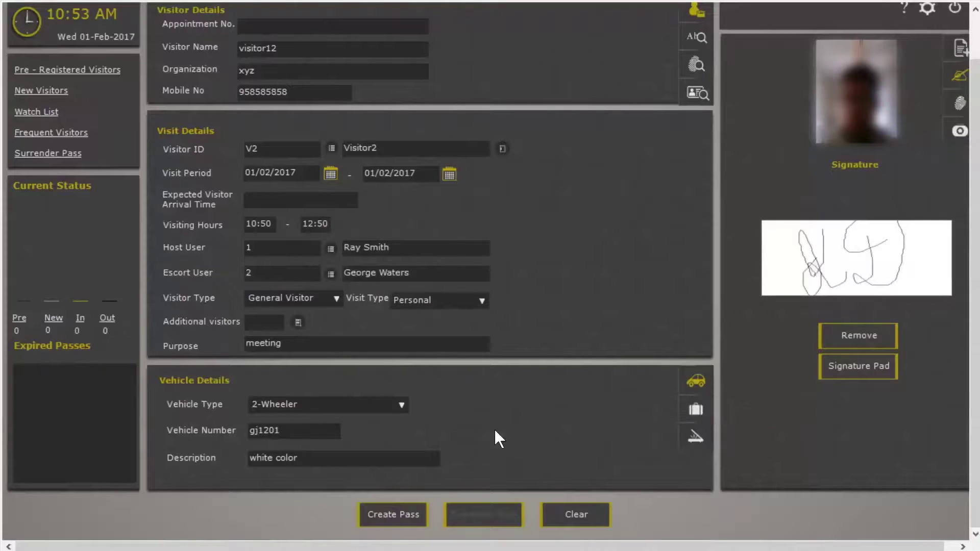
Save the V2 pass, acknowledge Saved Successfully, and maximize the print preview.
left_click(370, 513)
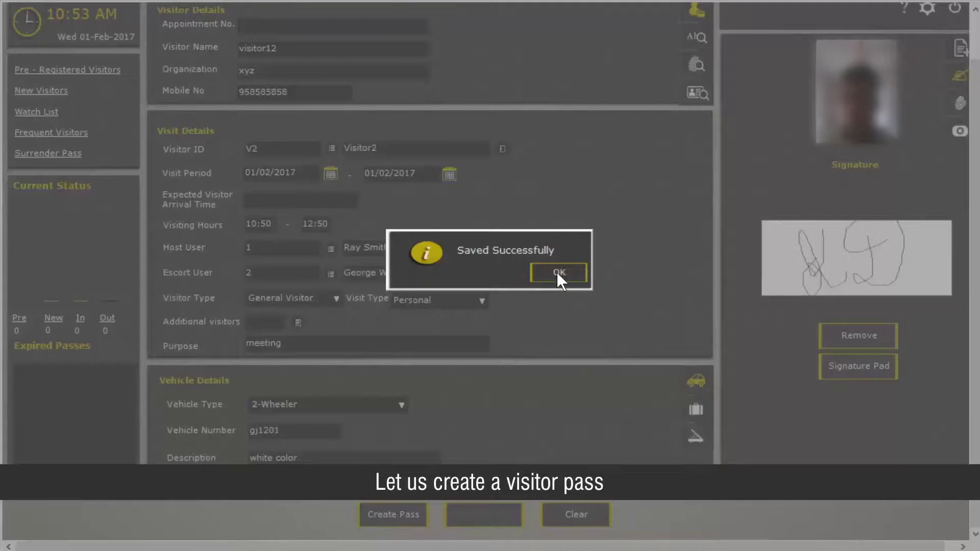
left_click(557, 272)
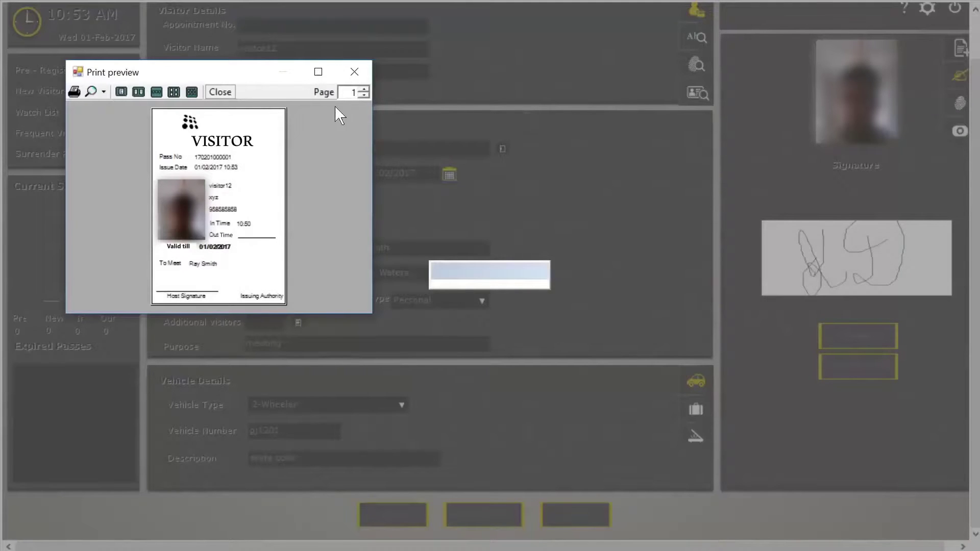
left_click(318, 71)
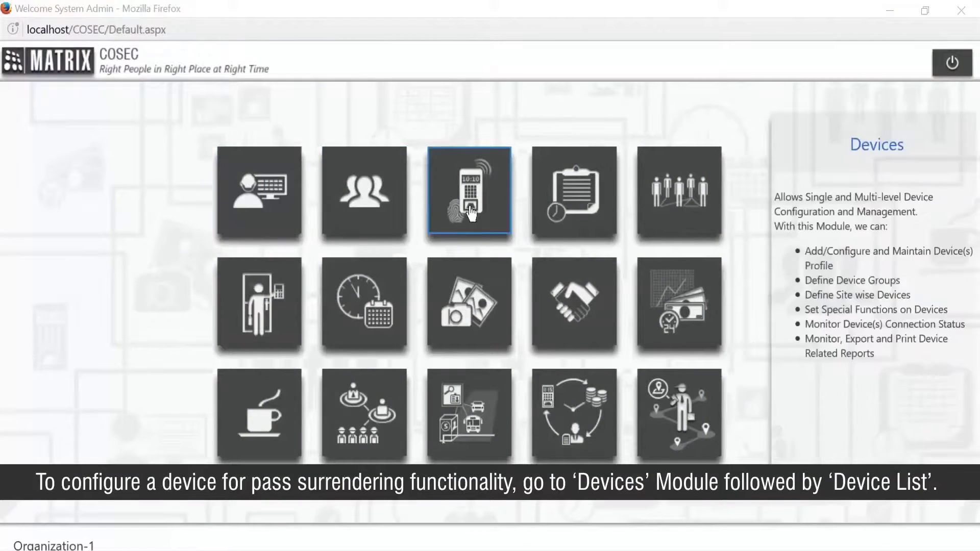
Turn on Consider For Visitor Pass Surrender for Door V3-Device-2 and save.
left_click(474, 181)
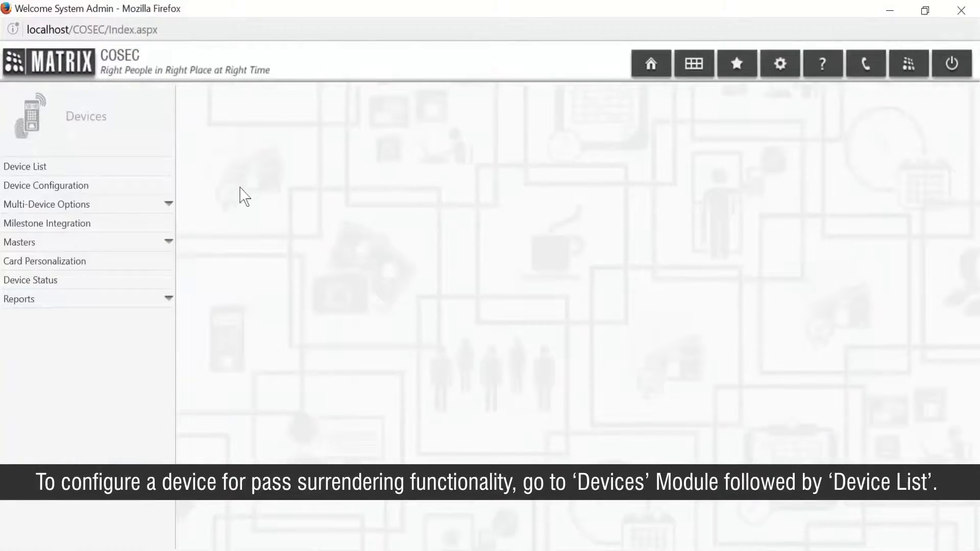
left_click(158, 176)
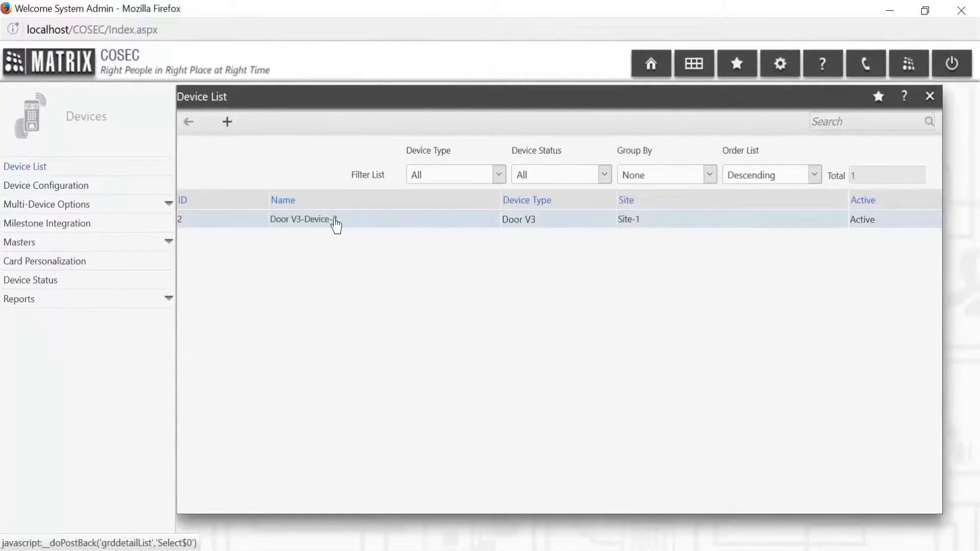
left_click(371, 224)
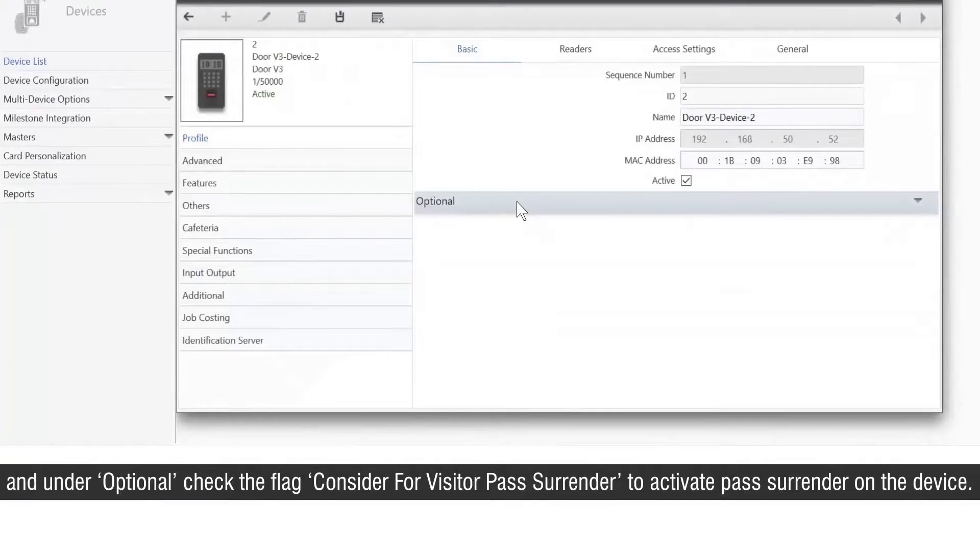
left_click(518, 205)
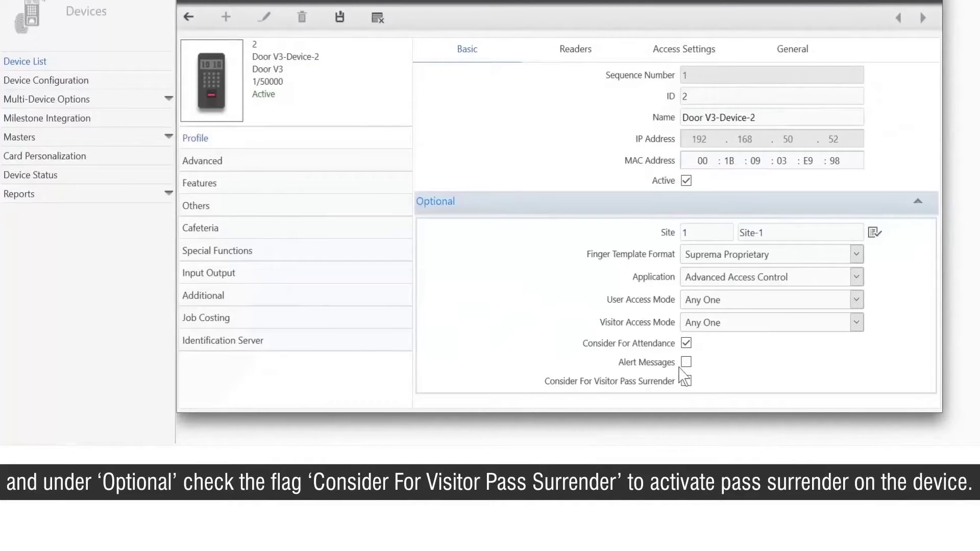
left_click(687, 382)
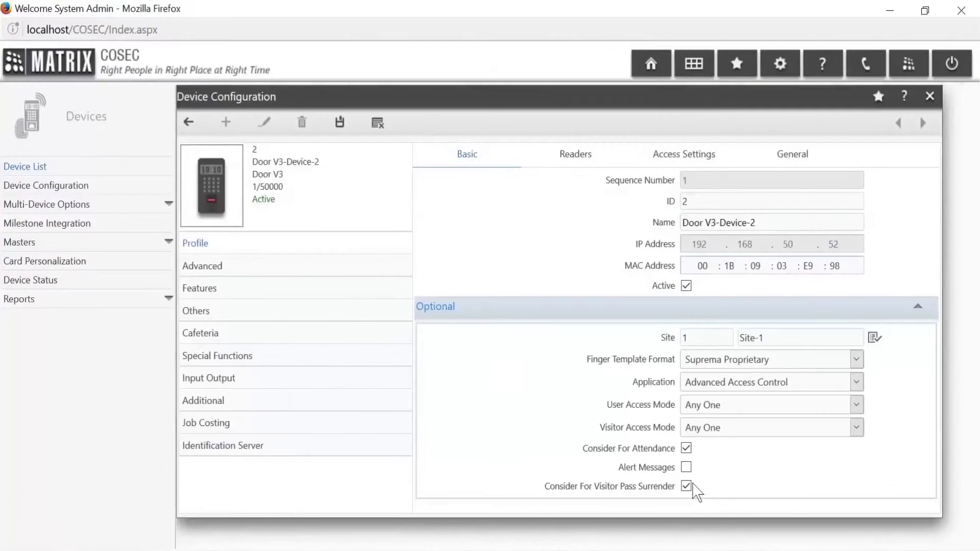
left_click(340, 124)
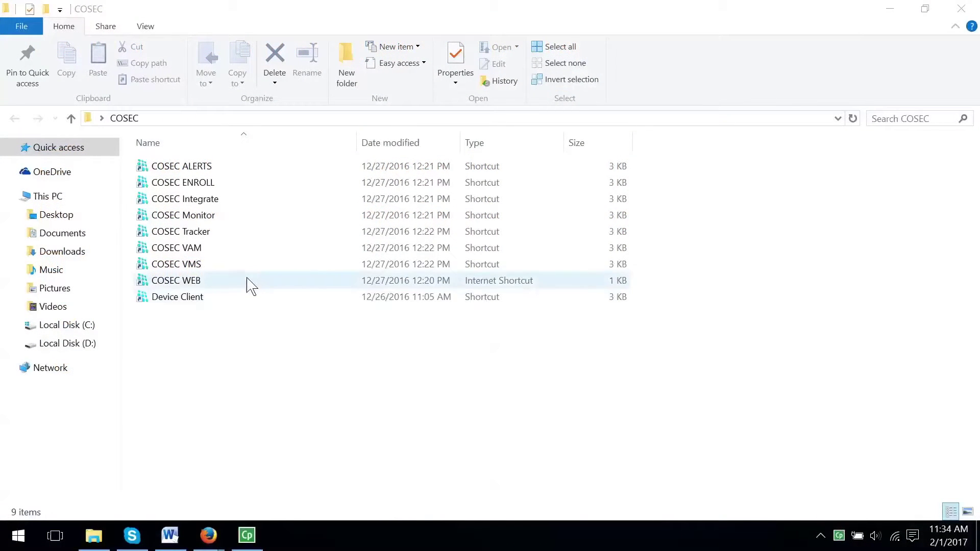
Start COSEC VMS from its shortcut and sign in as sa.
double_click(242, 272)
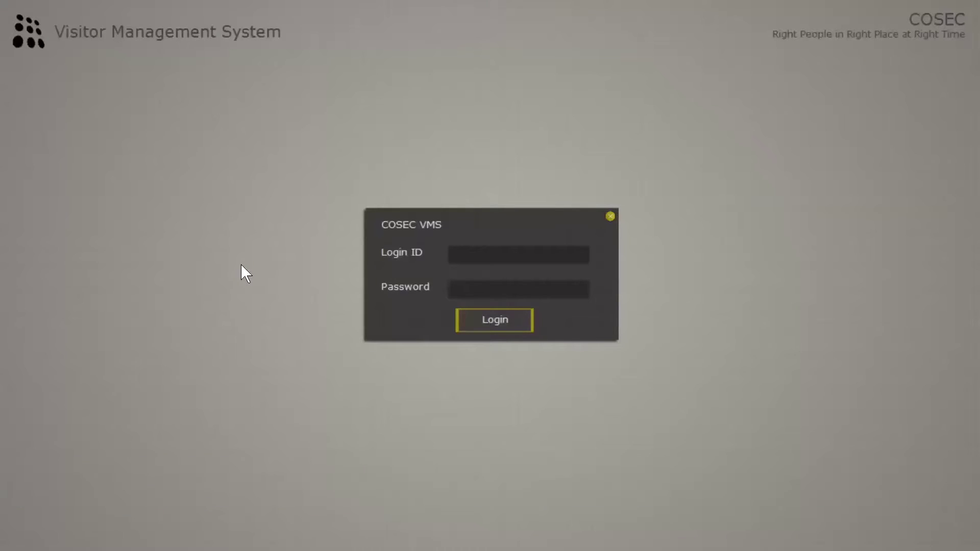
type("sa")
key("Tab")
type("*")
type("****")
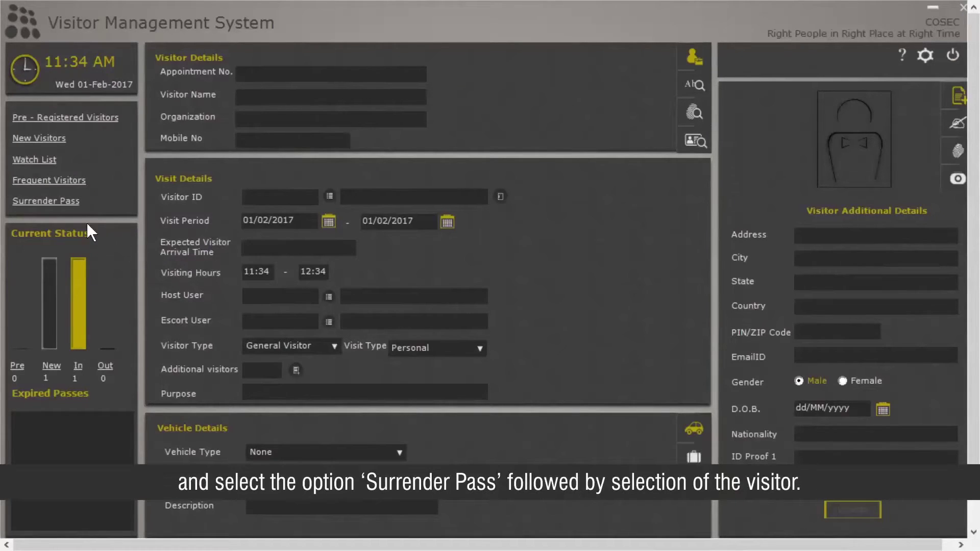
Load visitor12's pass from the surrender list and save it as surrendered.
left_click(64, 203)
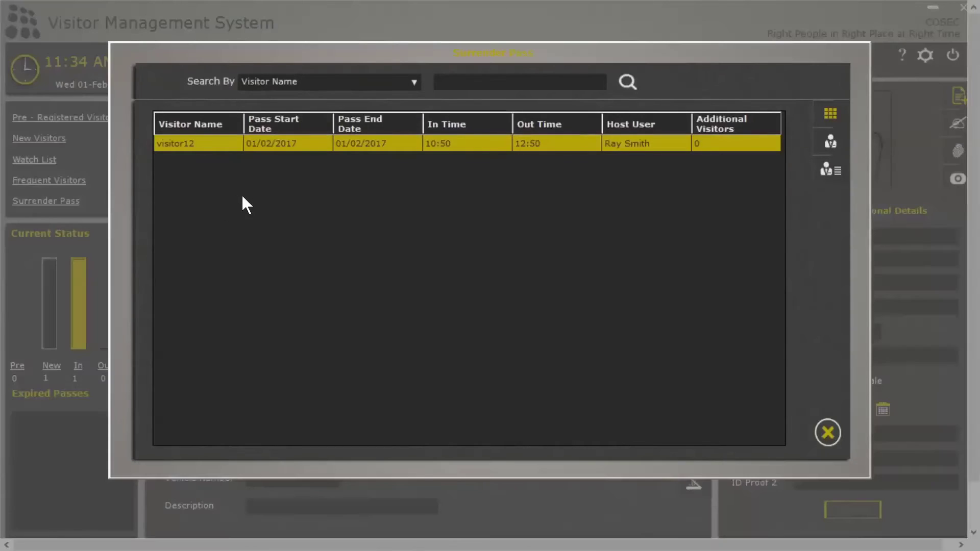
double_click(292, 140)
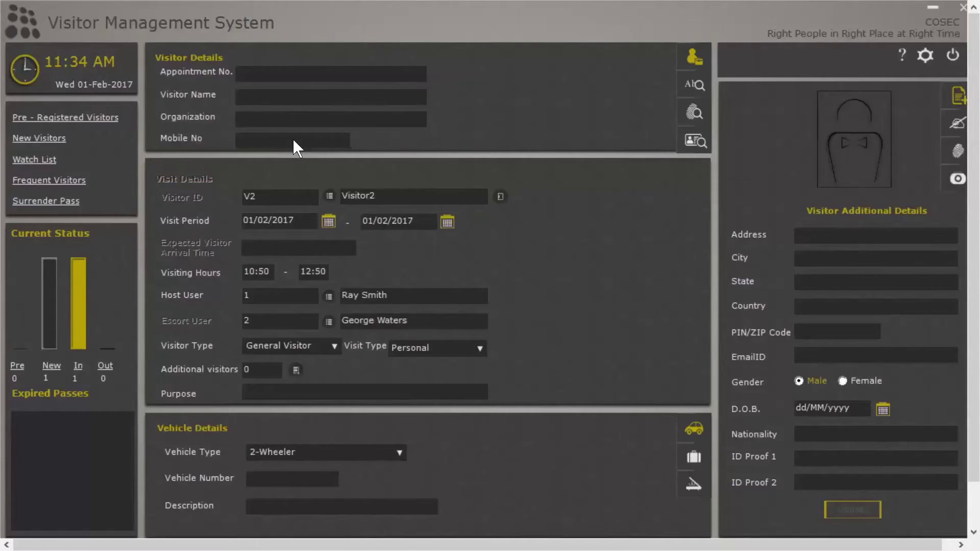
scroll(348, 357, "down", 1)
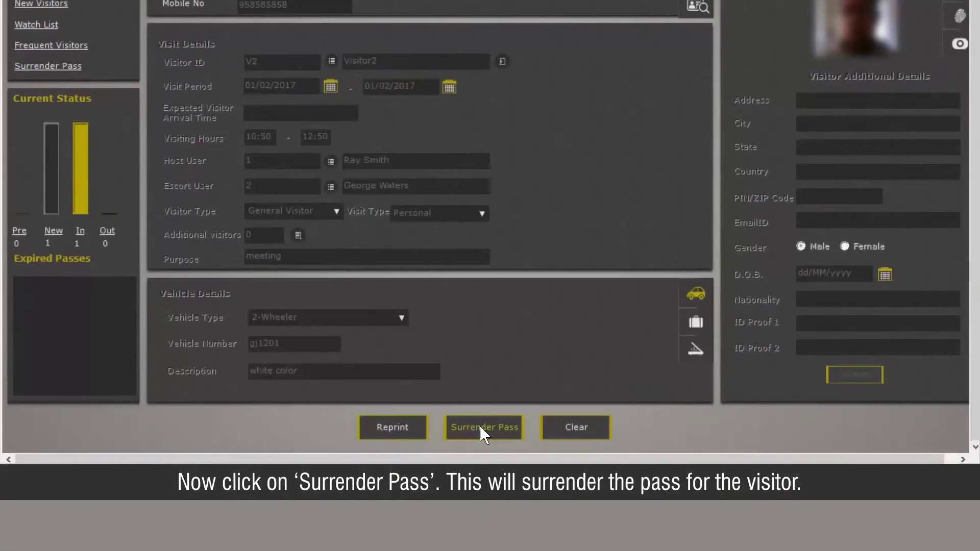
left_click(480, 426)
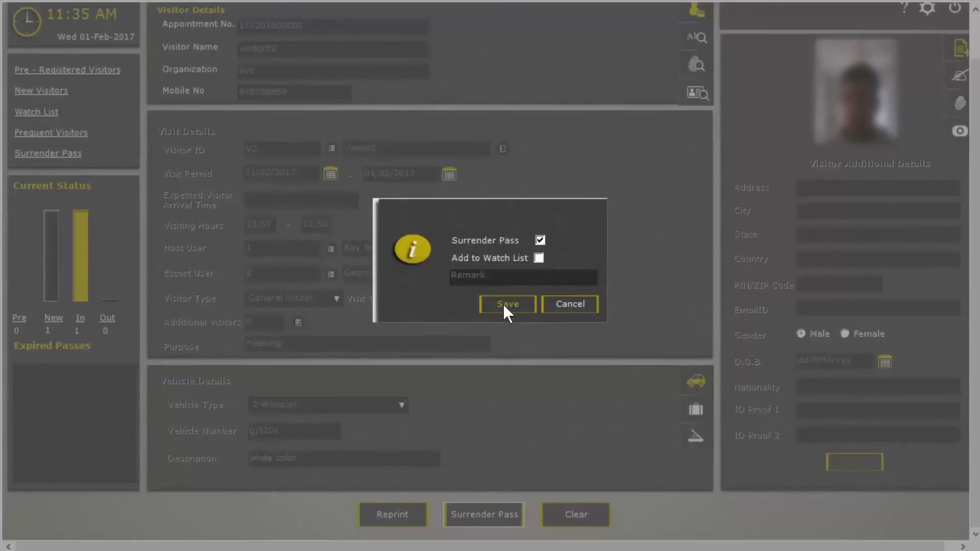
left_click(504, 304)
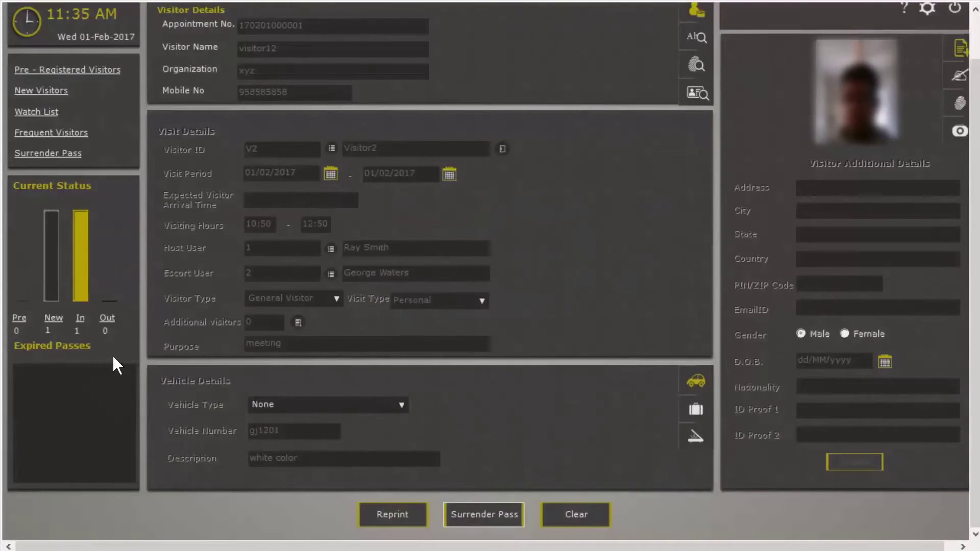